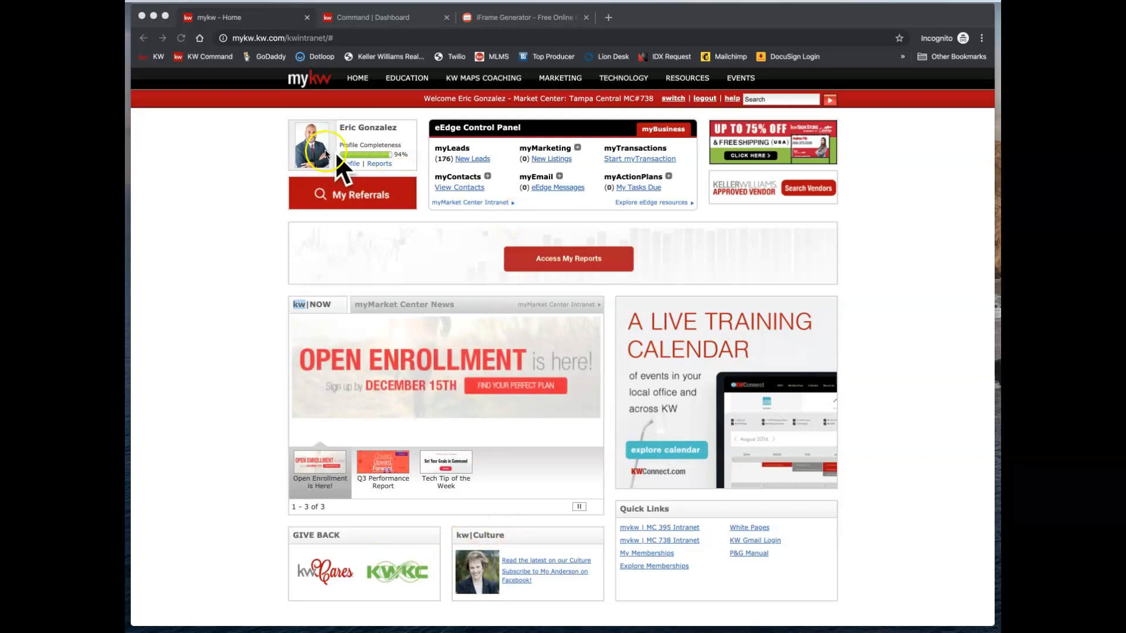
- Open the Agent Website Administration Tool from the mykw home page and enlarge its window
click(418, 18)
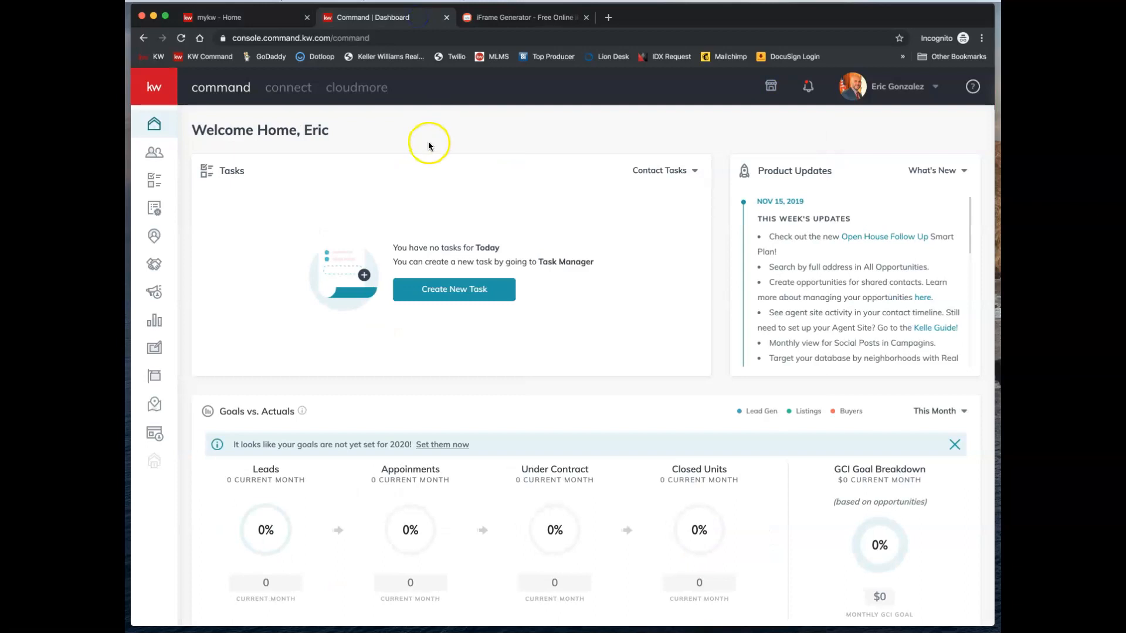
click(503, 17)
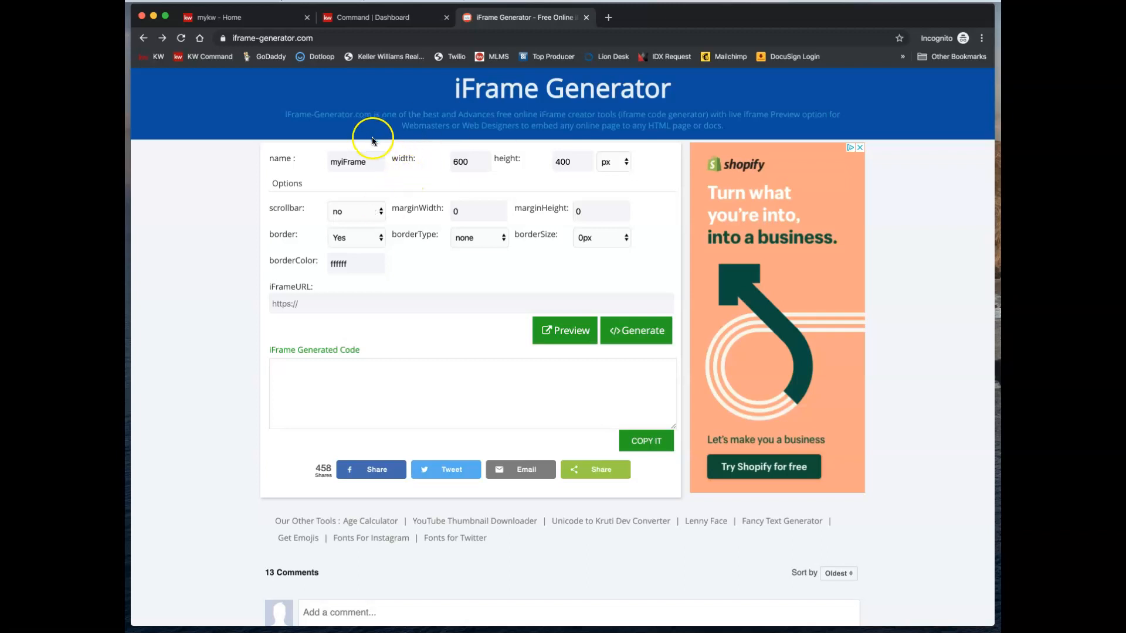
click(262, 20)
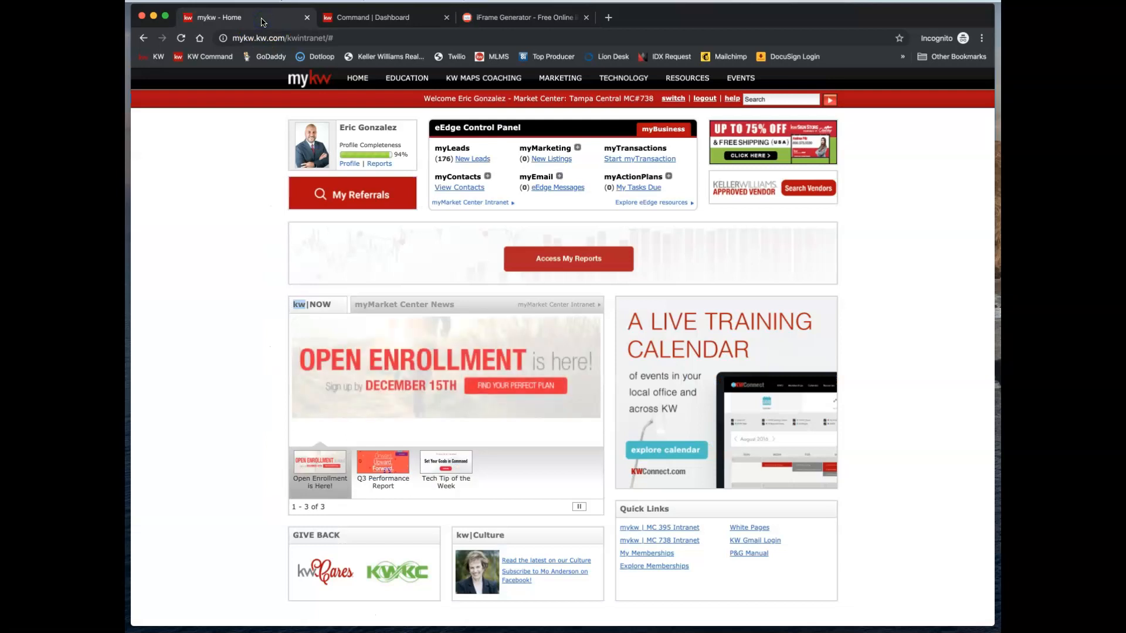
mouse_move(346, 73)
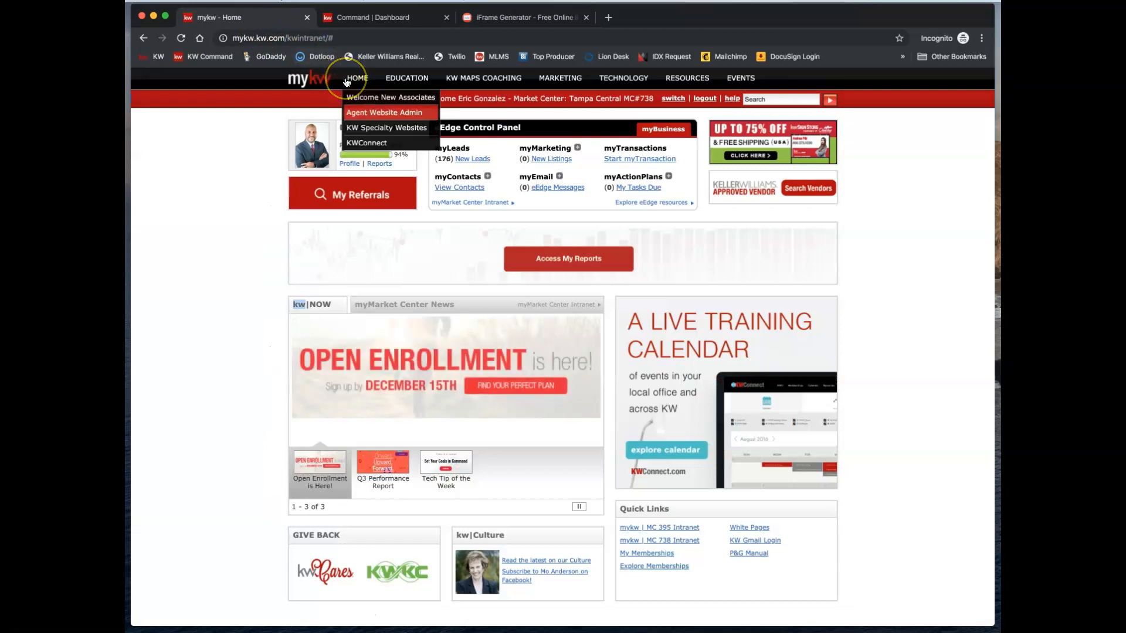
click(361, 114)
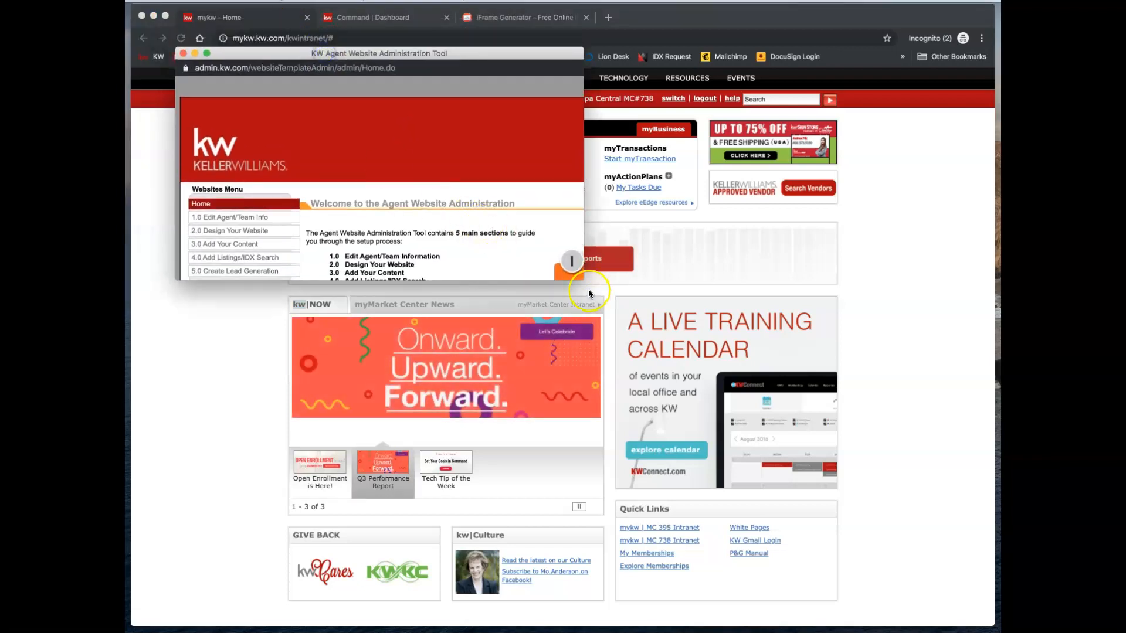
drag(584, 279, 670, 359)
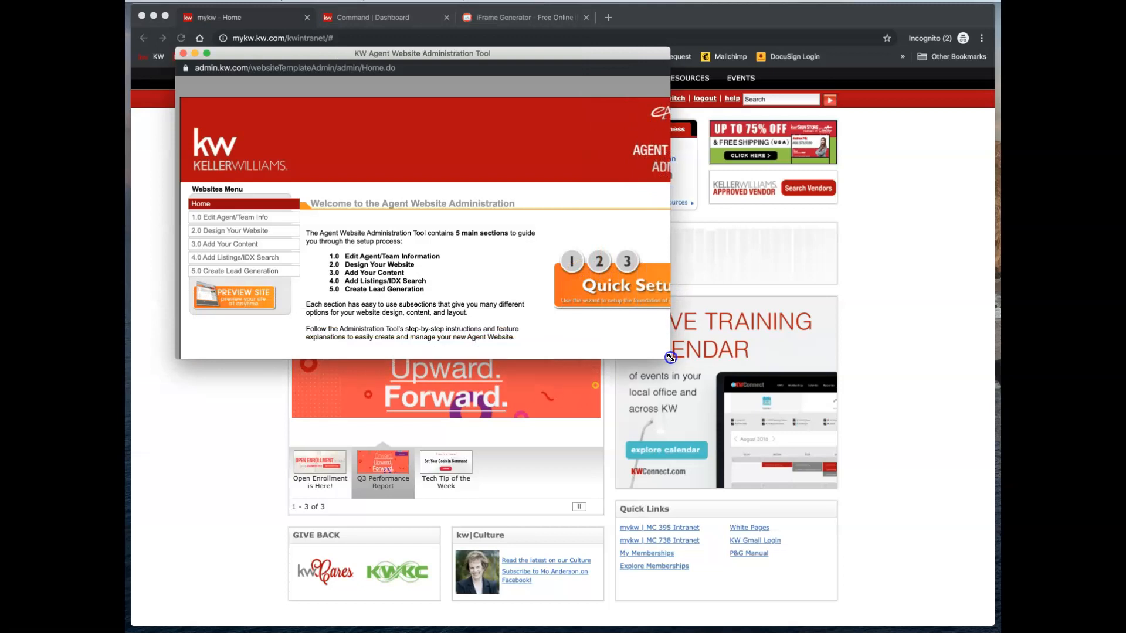
- Copy the site's mobile URL from 4.0 Add Listings/IDX Search > 4.5 Mobile Property Search
click(247, 259)
scroll(245, 262, down, 1)
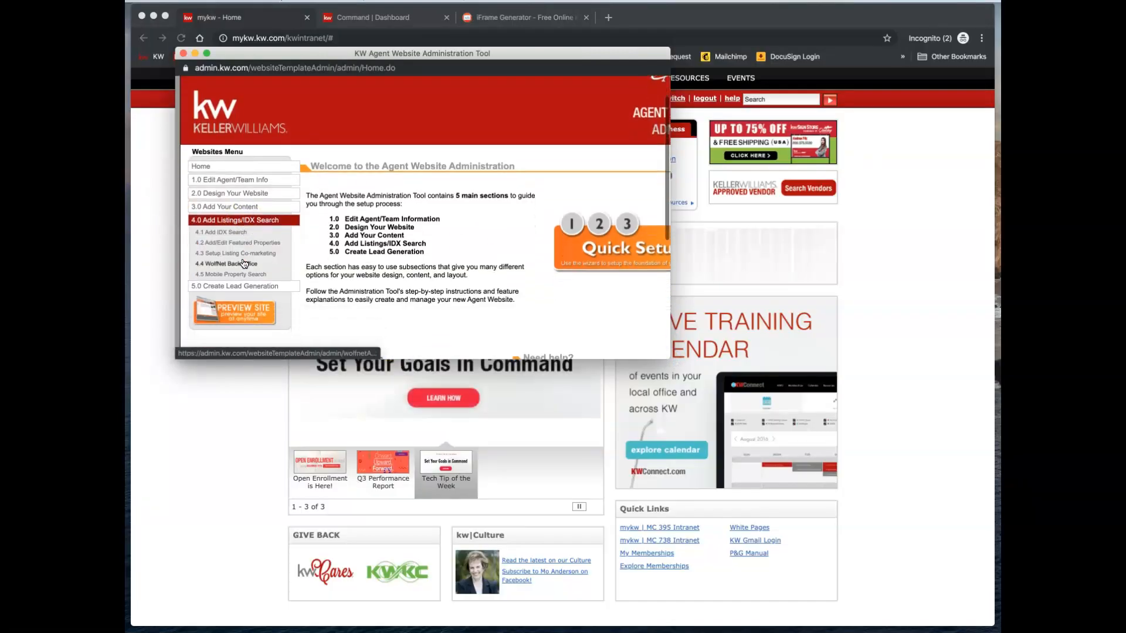
click(231, 275)
scroll(352, 244, down, 2)
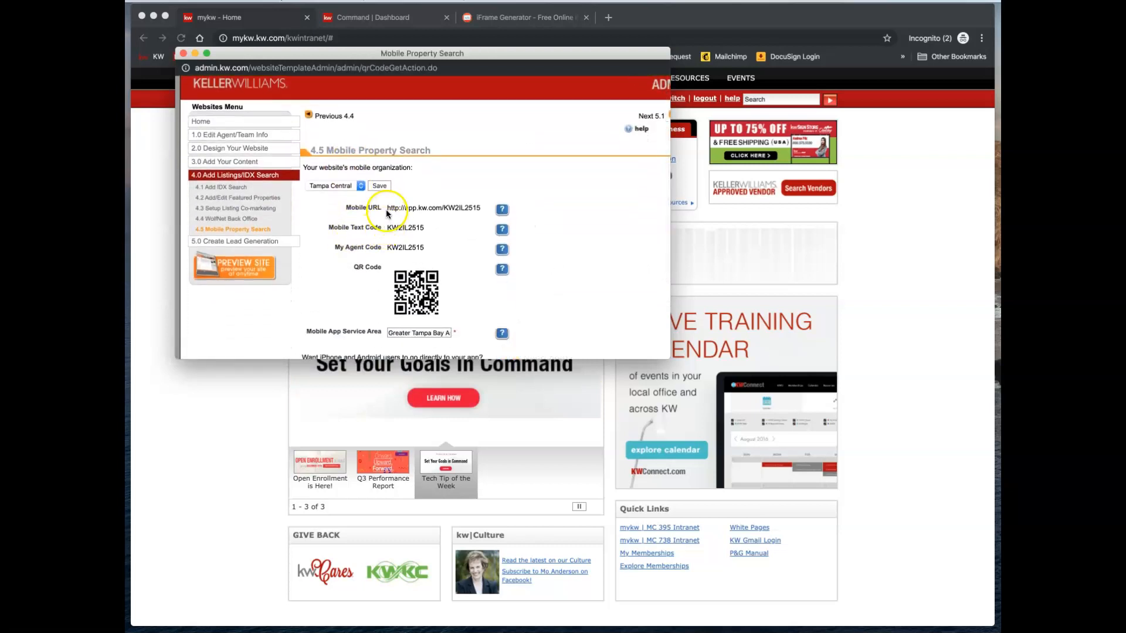
drag(387, 209, 482, 208)
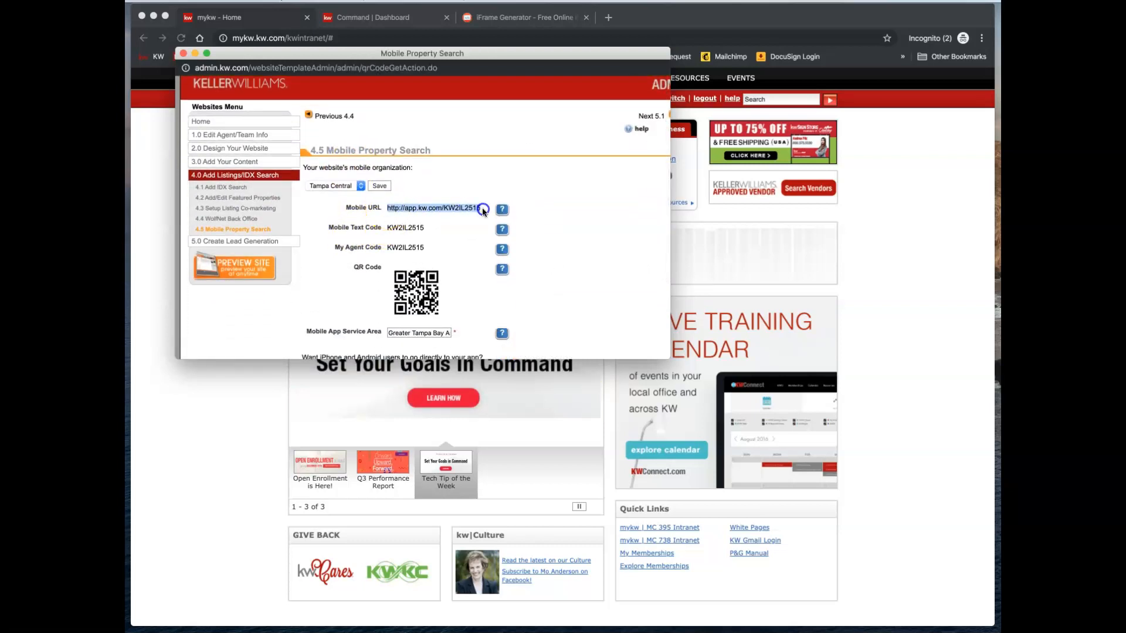
right_click(444, 208)
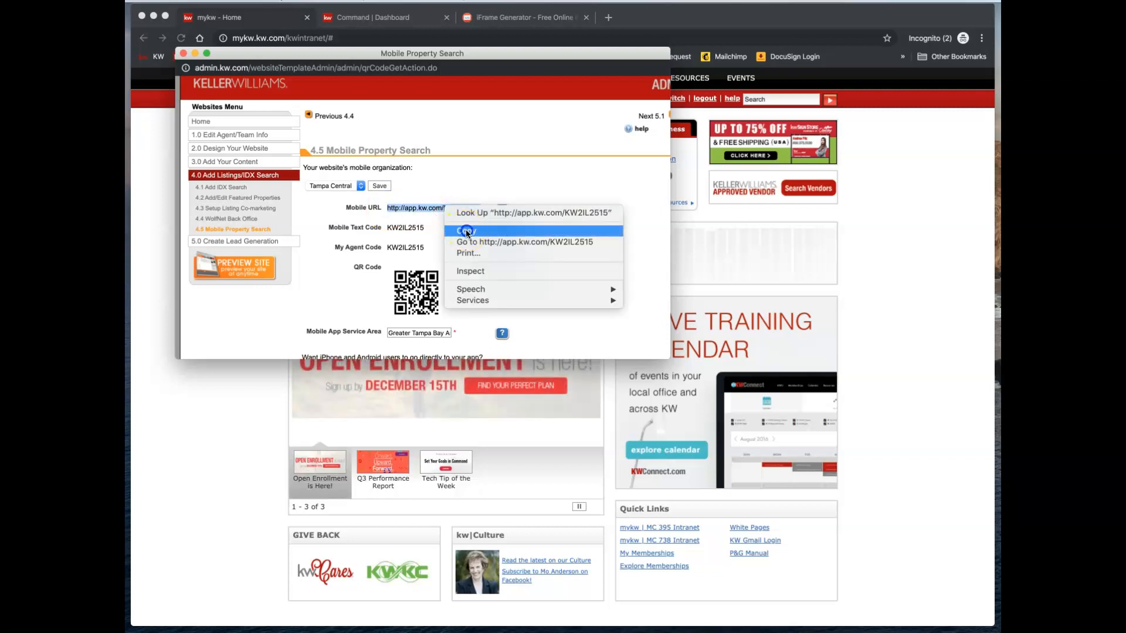
click(467, 231)
drag(314, 52, 265, 100)
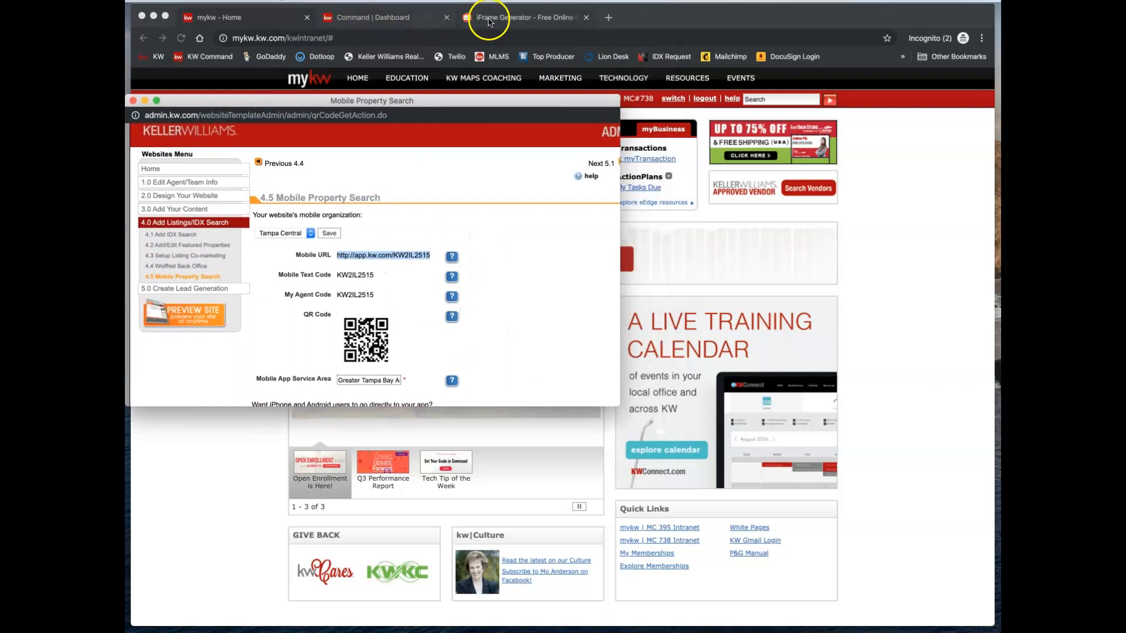
- Paste the mobile URL into the iFrameURL field and change http to https
click(489, 18)
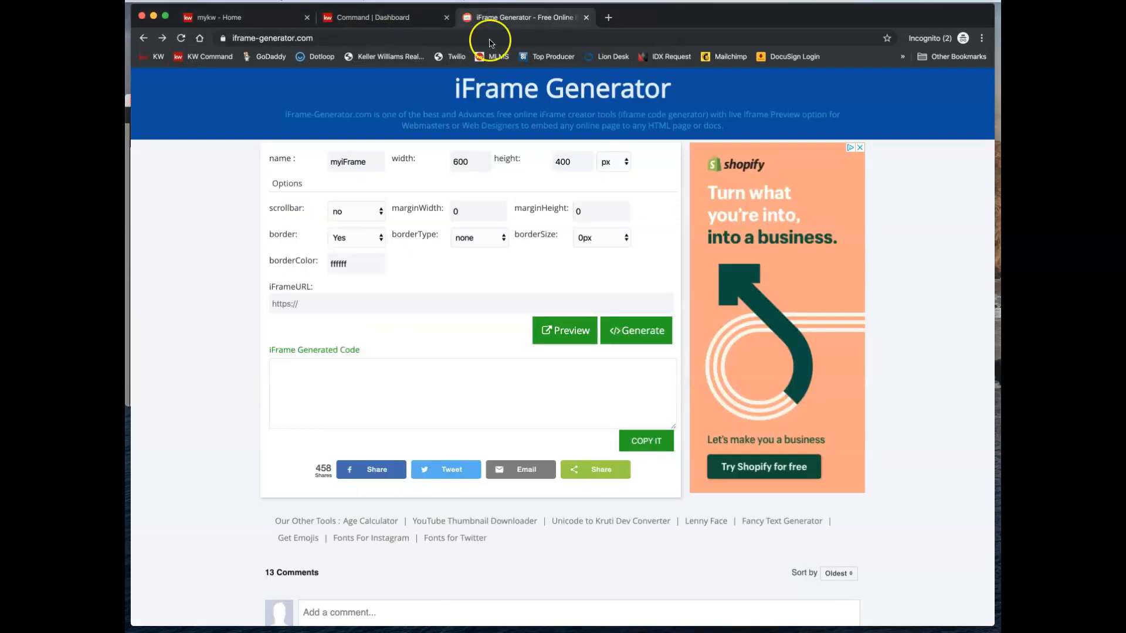
click(284, 302)
scroll(288, 308, down, 1)
key(super+v)
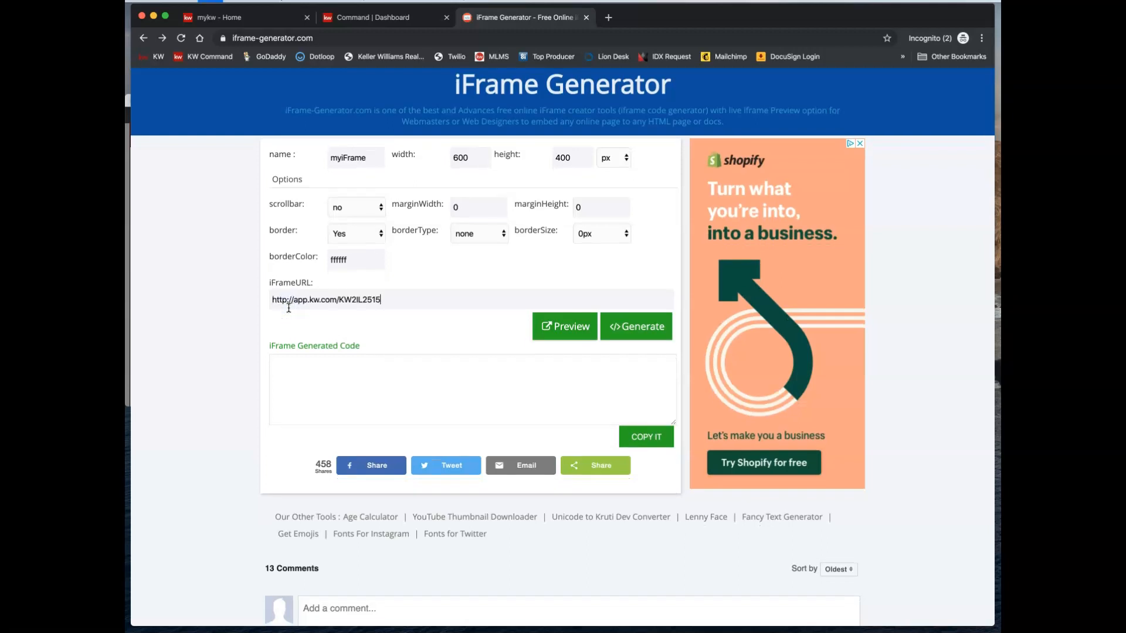
click(287, 300)
text(s)
- Change the iframe width from 600 to 1800 and select the 400 height value to replace
double_click(462, 157)
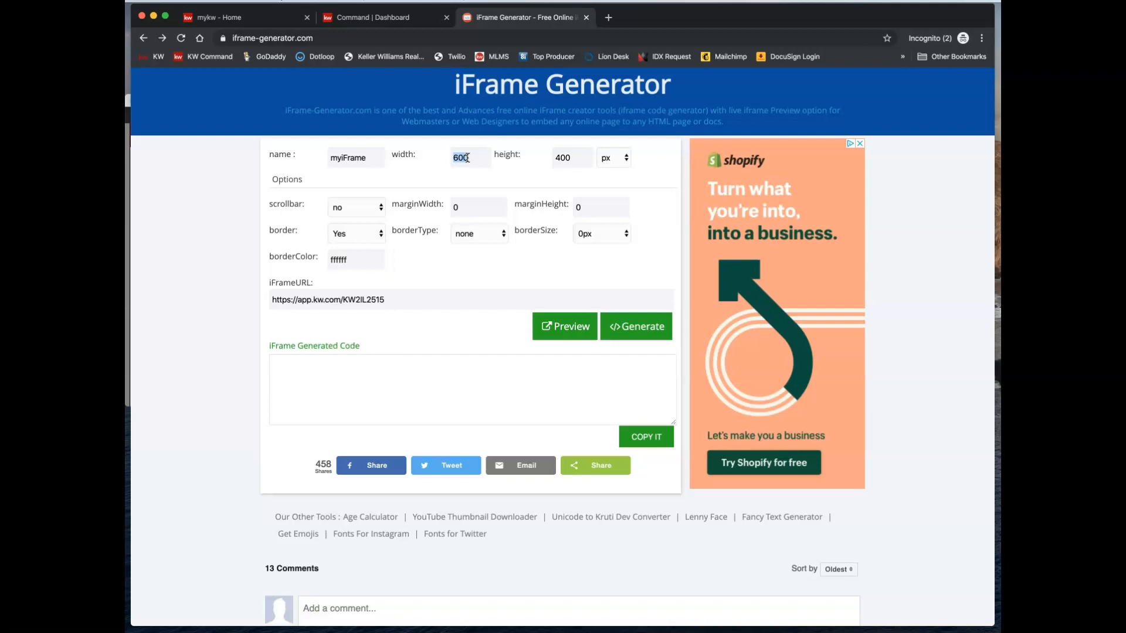
click(566, 157)
double_click(570, 160)
- Set height 1600, generate and preview the iframe code, then return to the Command dashboard
text(1600)
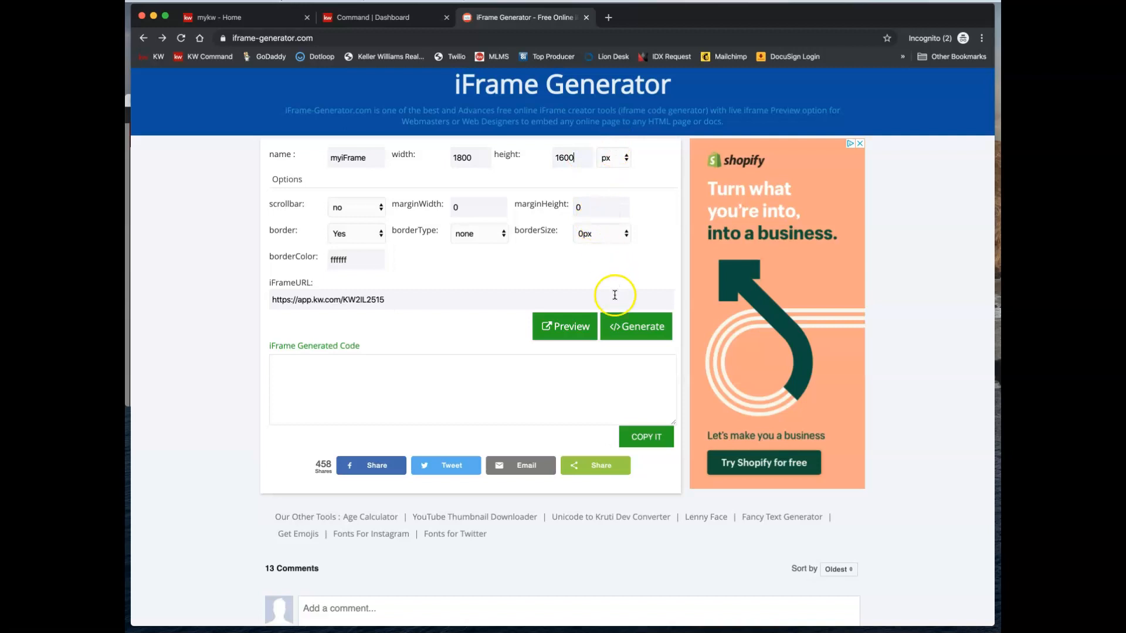
click(638, 328)
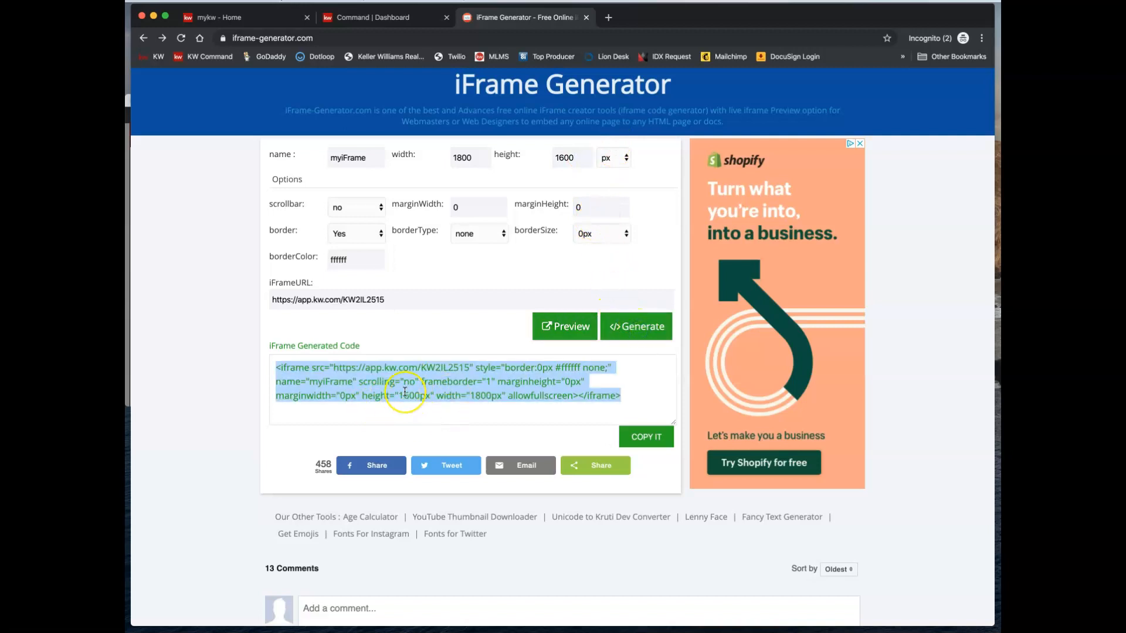
click(551, 331)
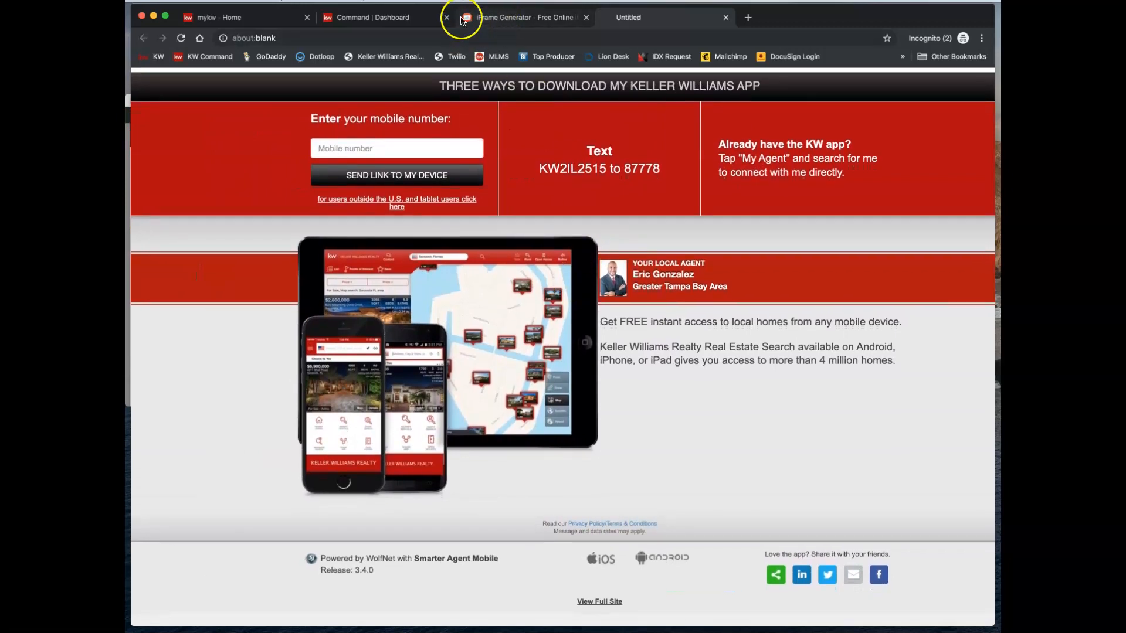
click(390, 20)
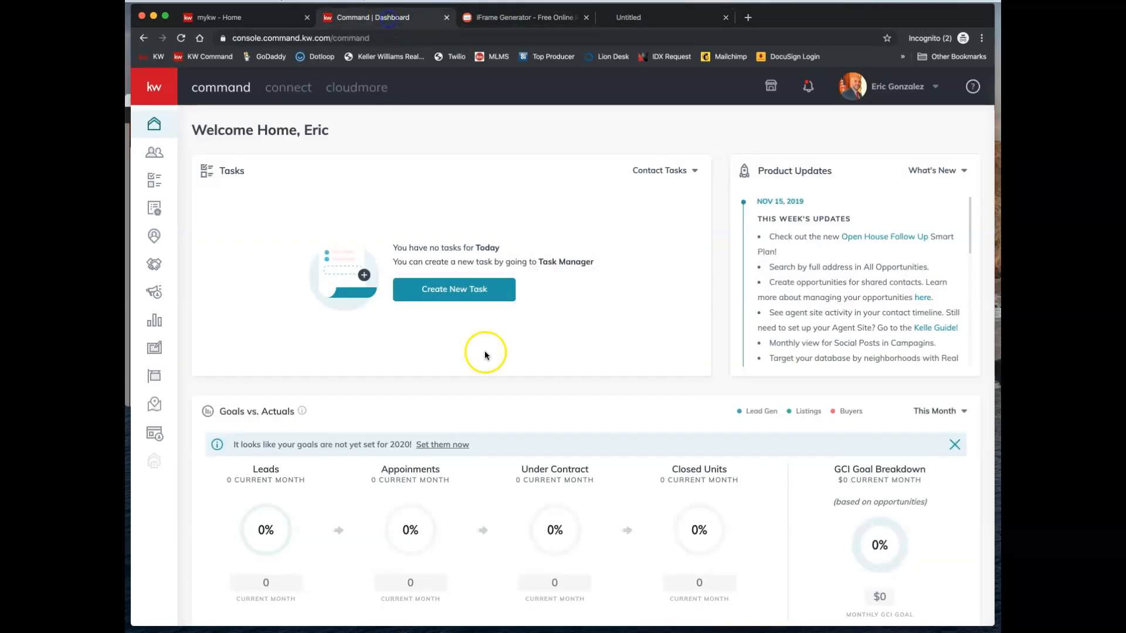
- Create a new page On My Agent Site from Sites > Agent Site Pages and open it in the editor
click(154, 126)
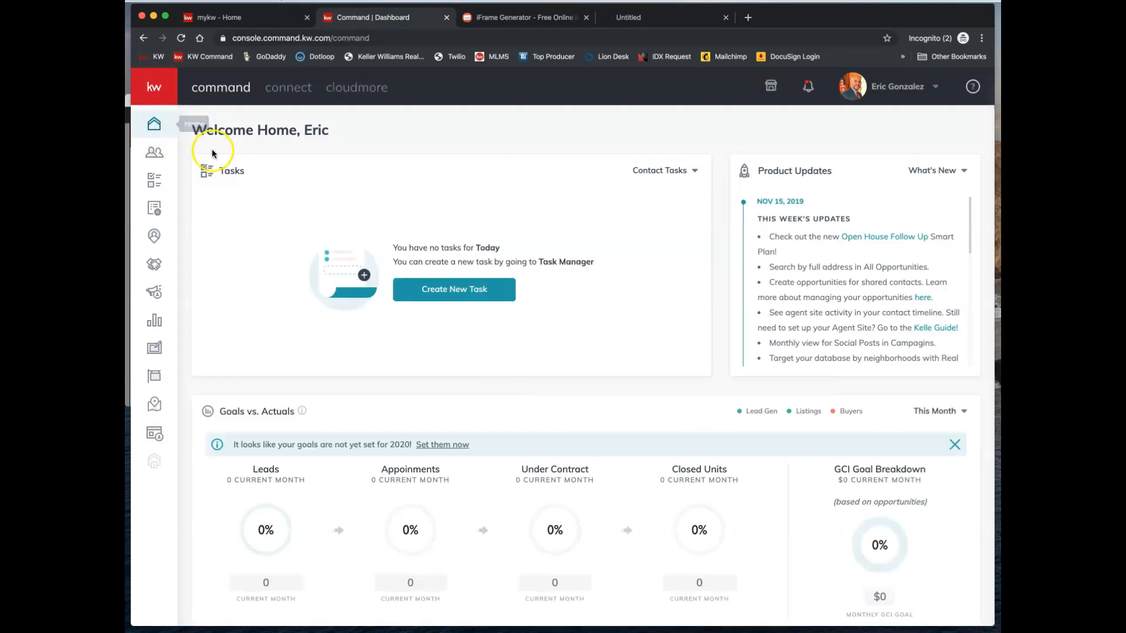
click(152, 91)
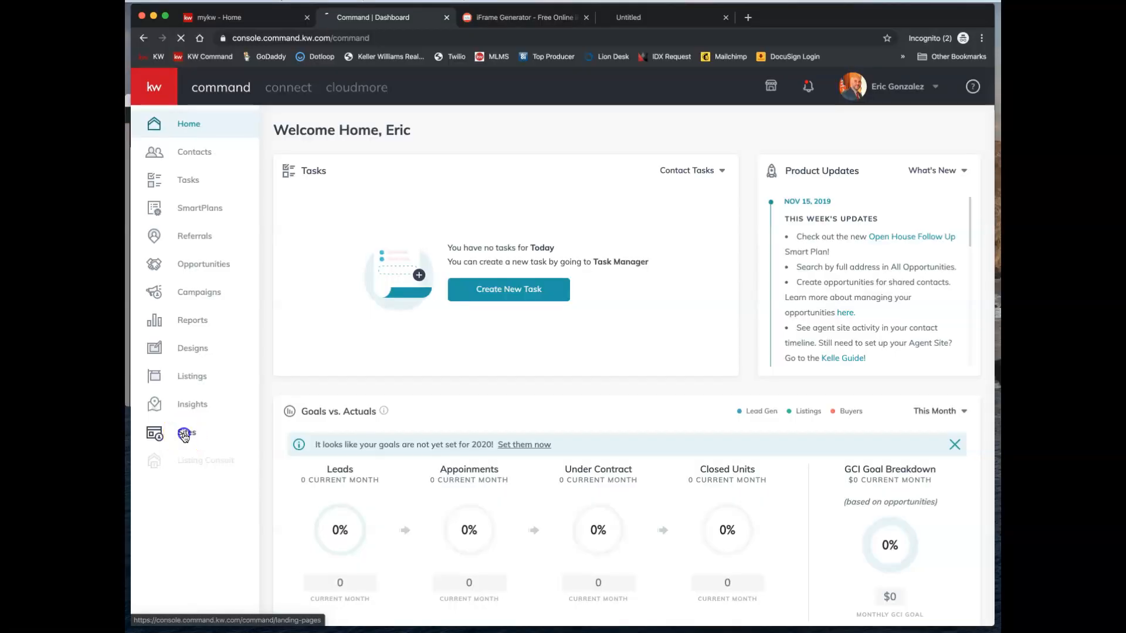
click(184, 435)
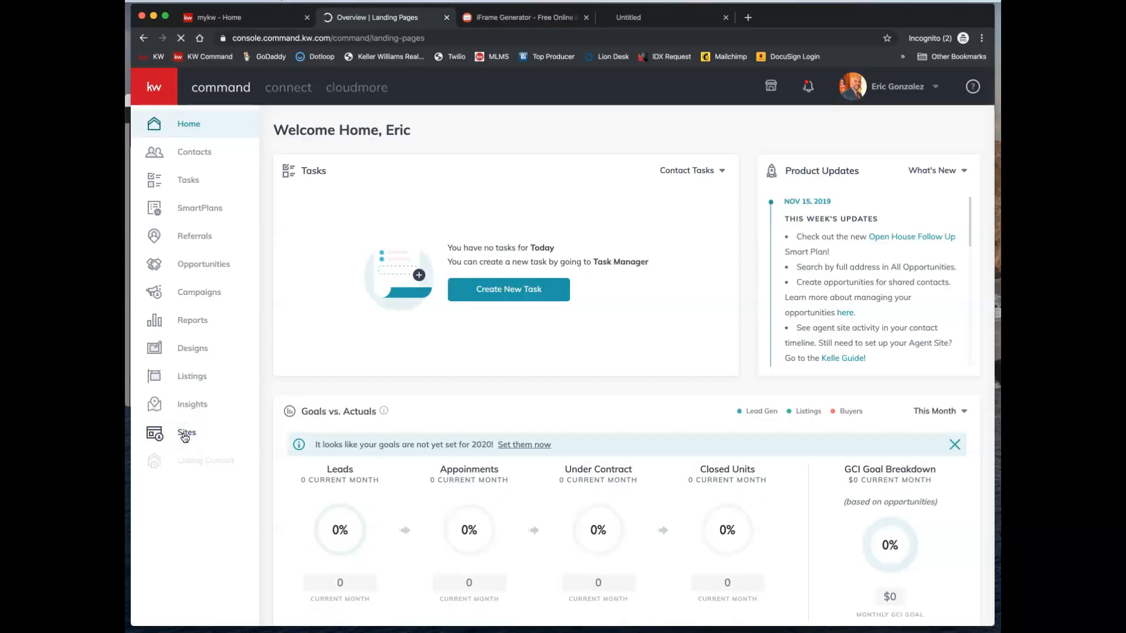
click(351, 131)
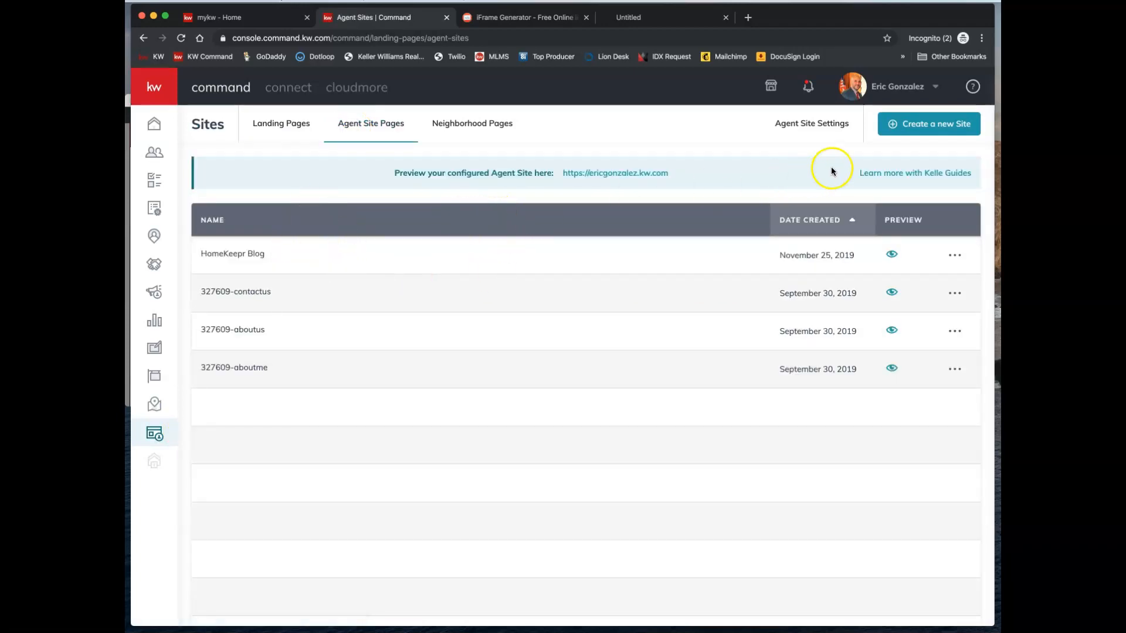
click(934, 130)
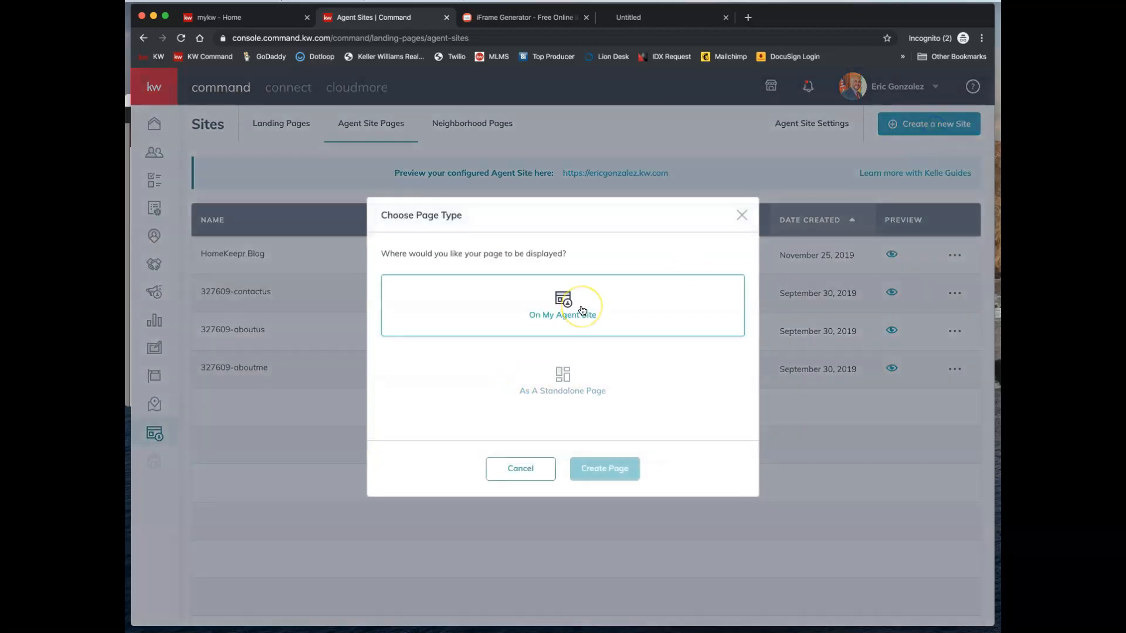
click(563, 302)
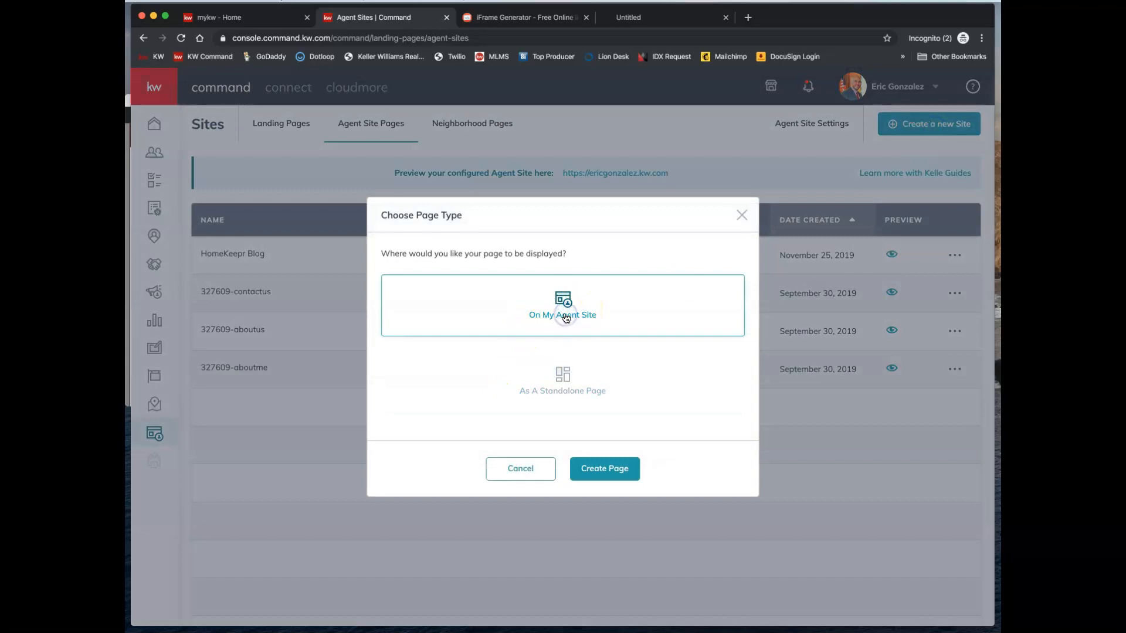
click(617, 478)
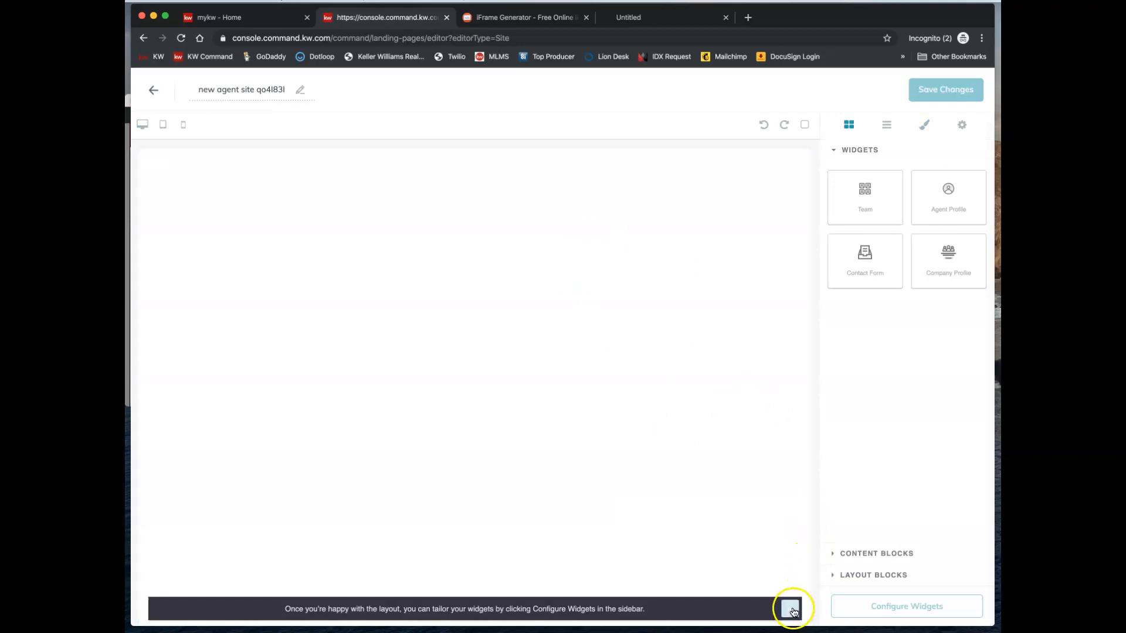
- Retitle the new page 'Download My KW App'
click(789, 609)
triple_click(246, 91)
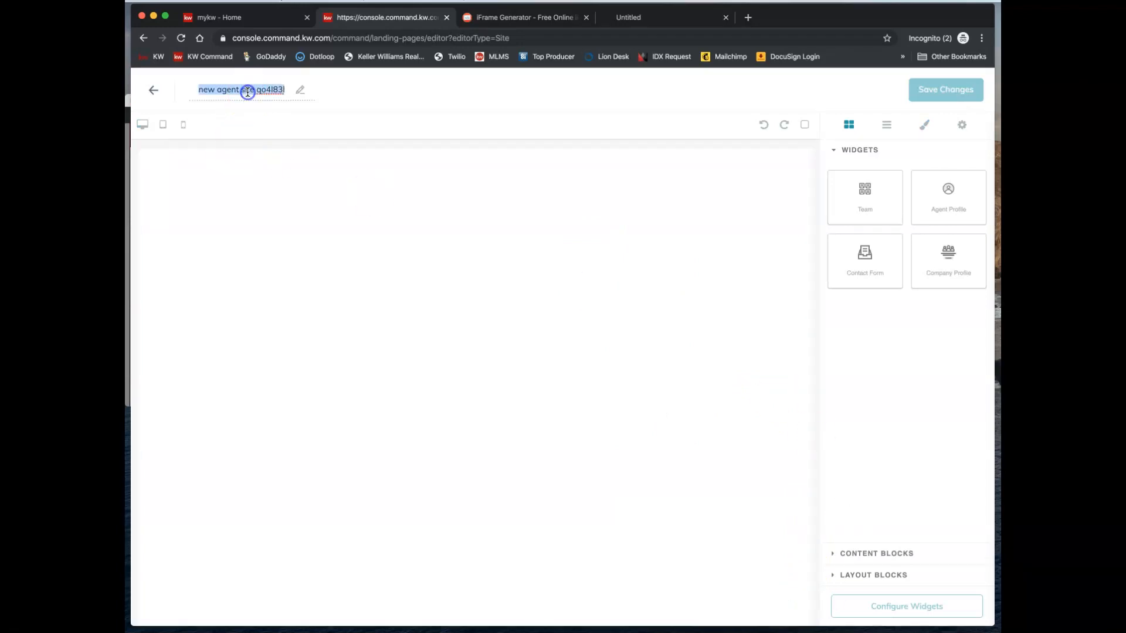
text(Download My KW App)
click(346, 128)
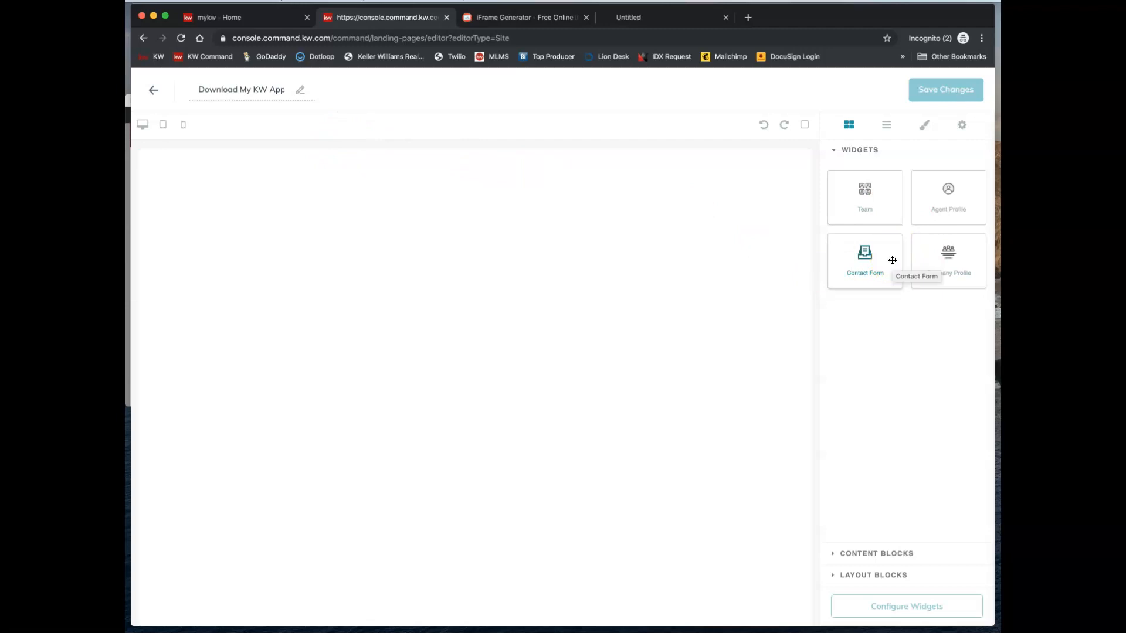
- Add a Contact Form widget and place a Text content block above it
drag(892, 260, 696, 422)
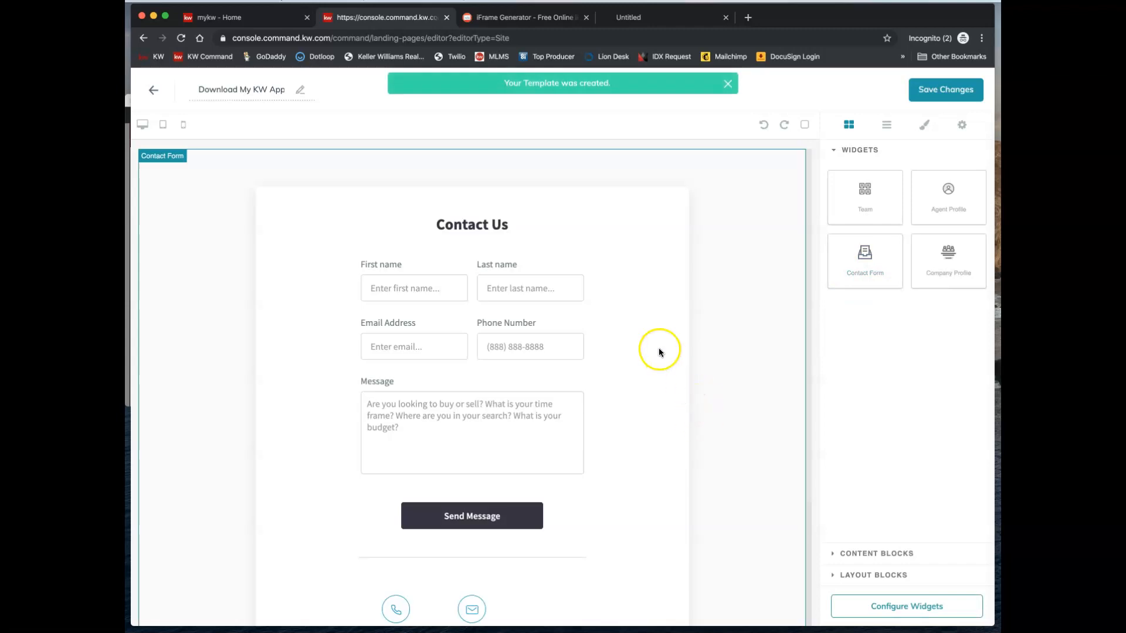
click(874, 554)
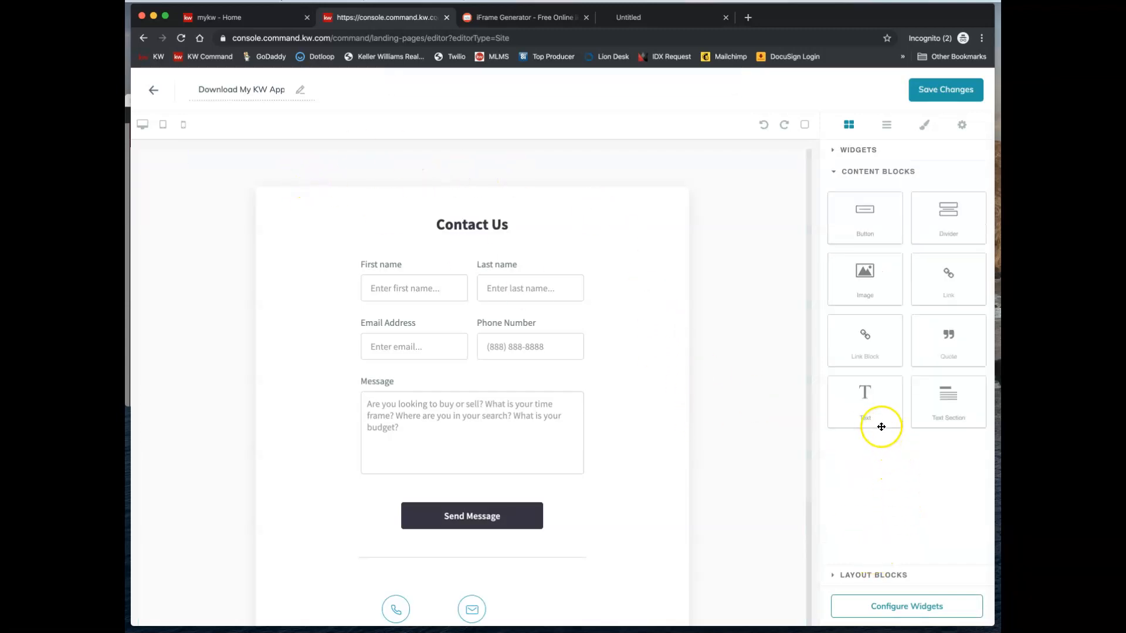
drag(867, 409, 450, 183)
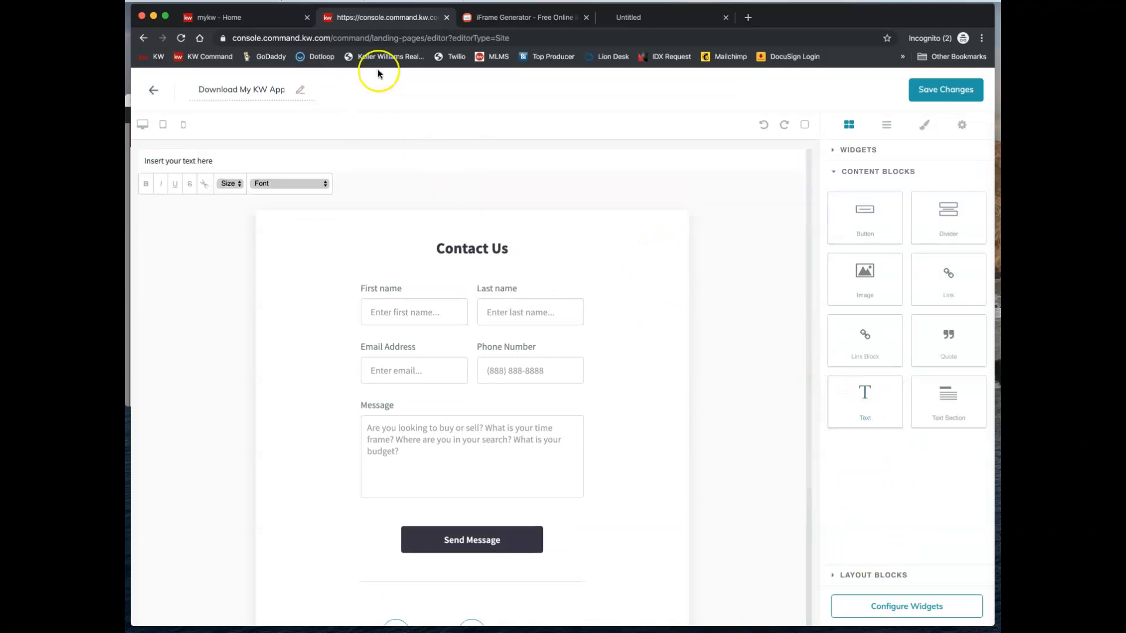
- Copy the generated iframe embed code from the iFrame Generator
click(495, 18)
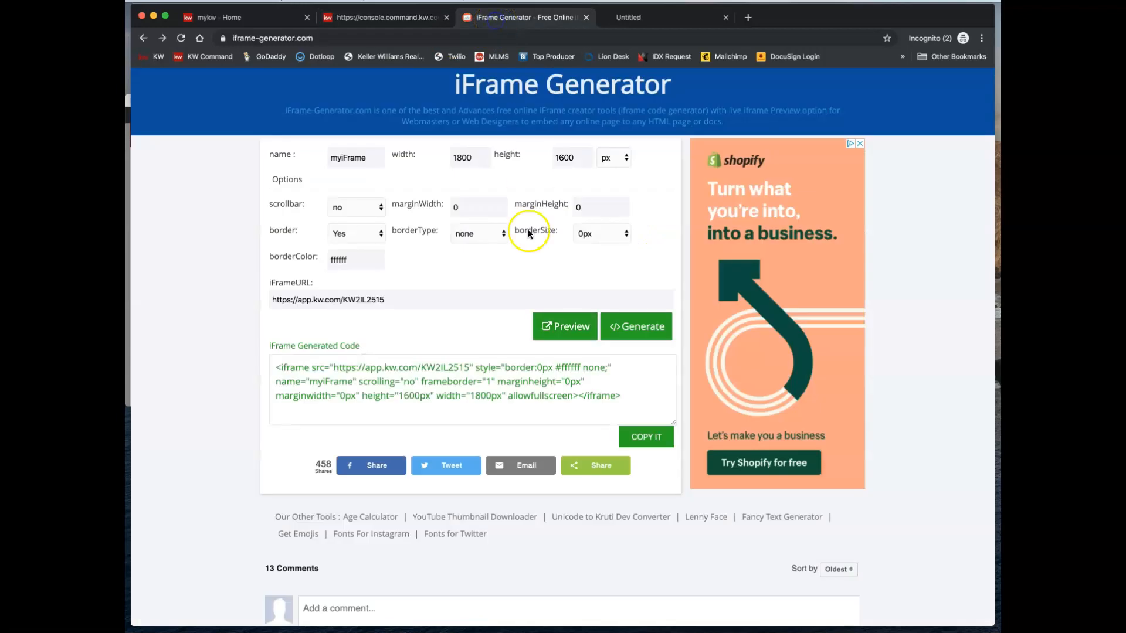
click(479, 380)
right_click(479, 379)
click(504, 404)
click(648, 439)
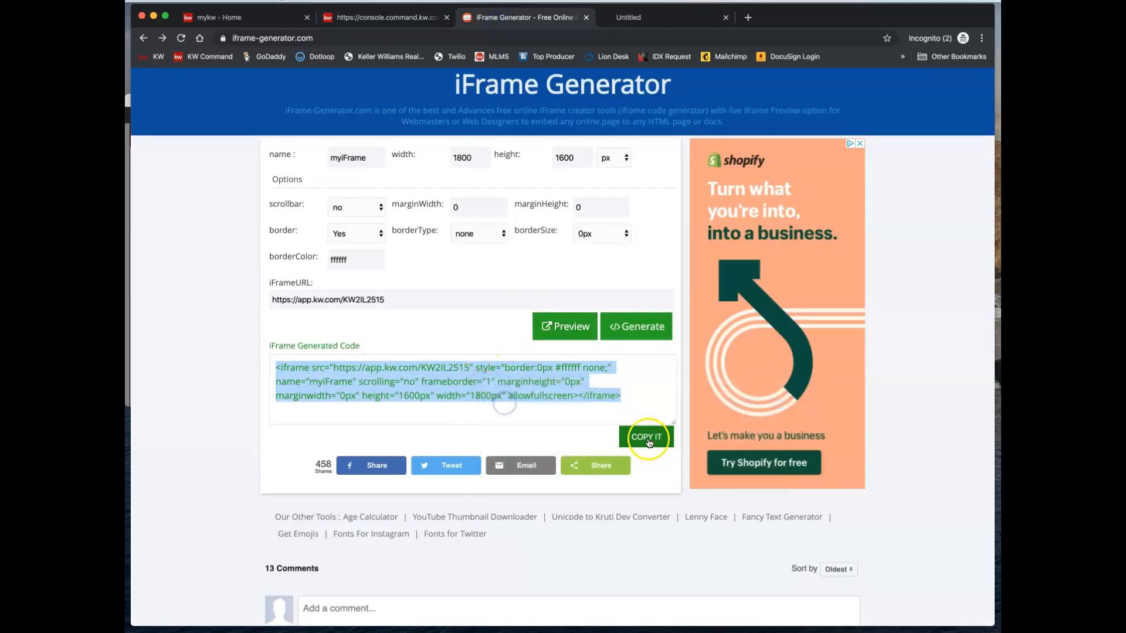
click(358, 18)
- Replace the placeholder text in the top Text block with the pasted iframe code
click(203, 169)
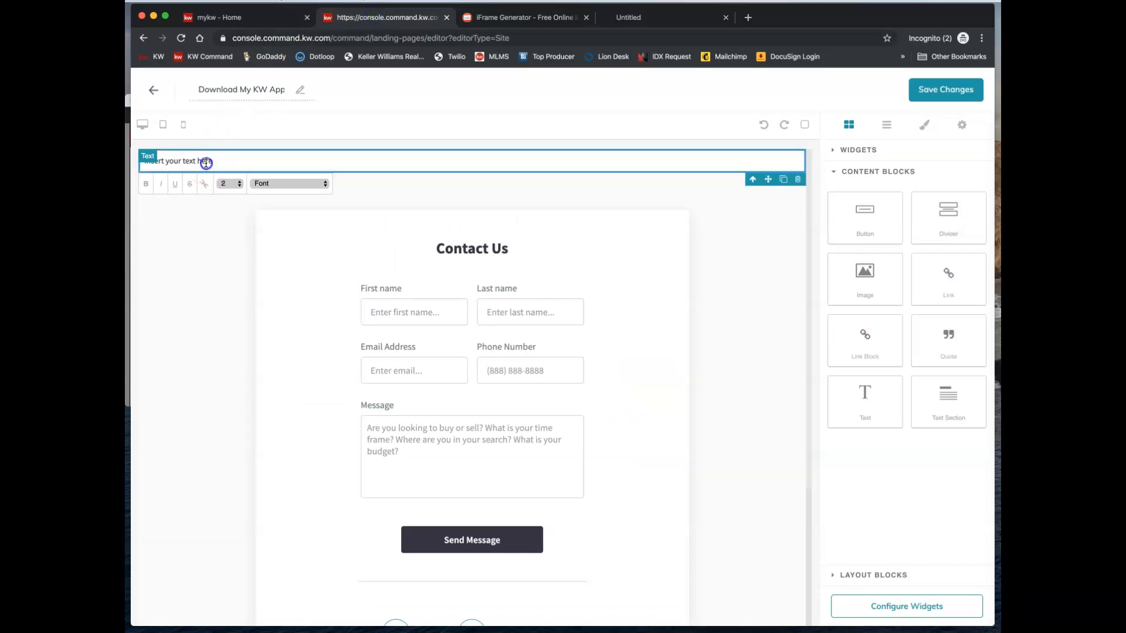
triple_click(206, 163)
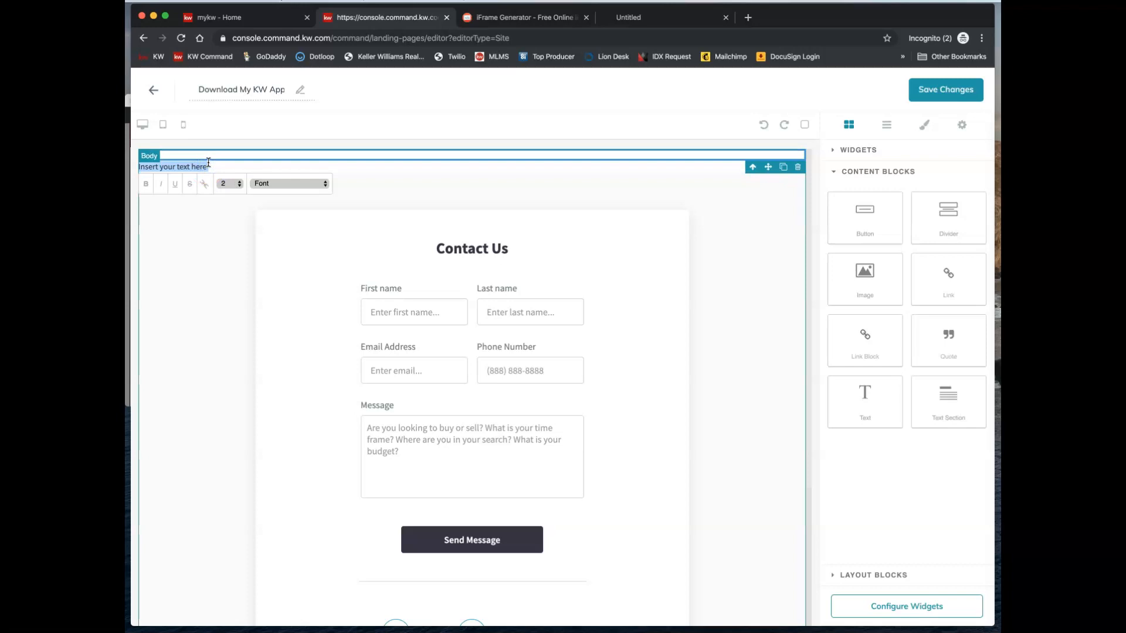
click(213, 156)
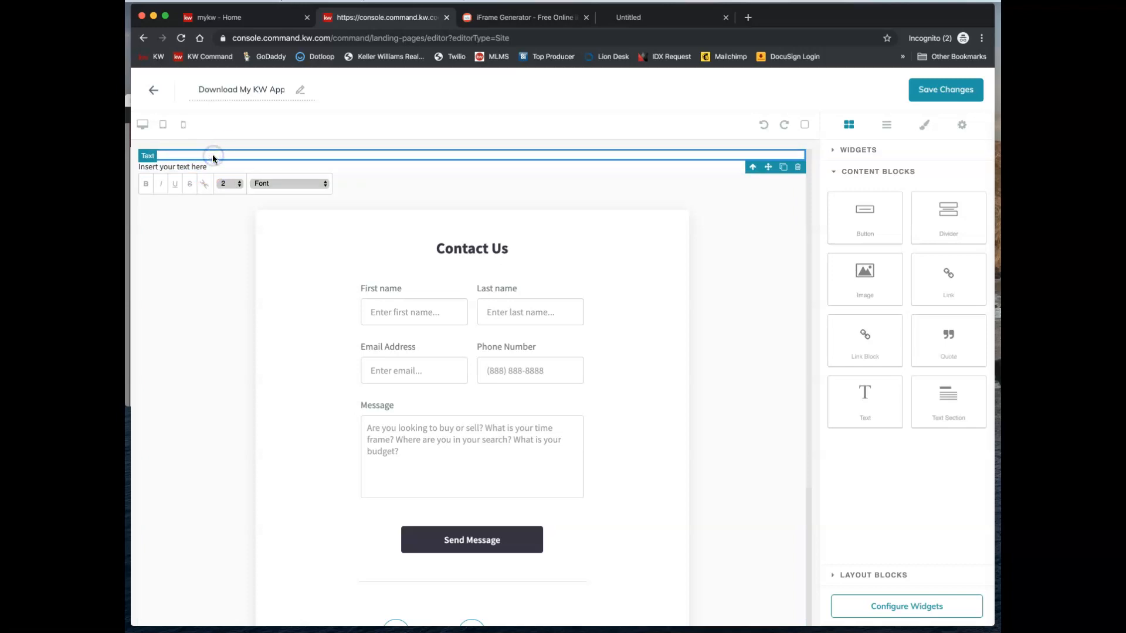
click(206, 148)
double_click(205, 154)
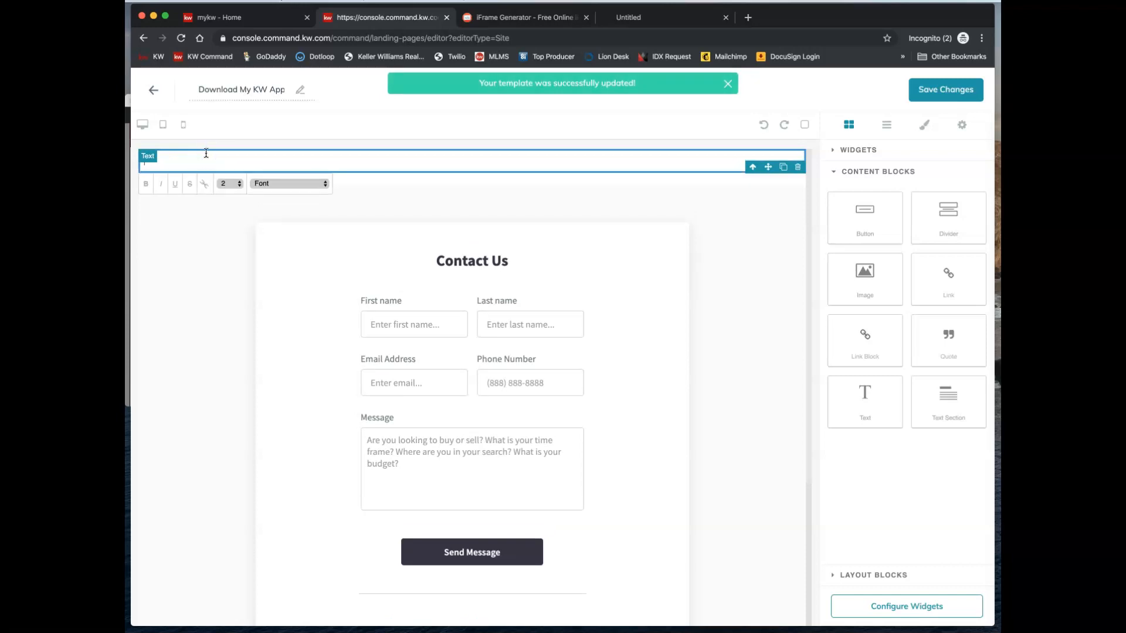
key(super+v)
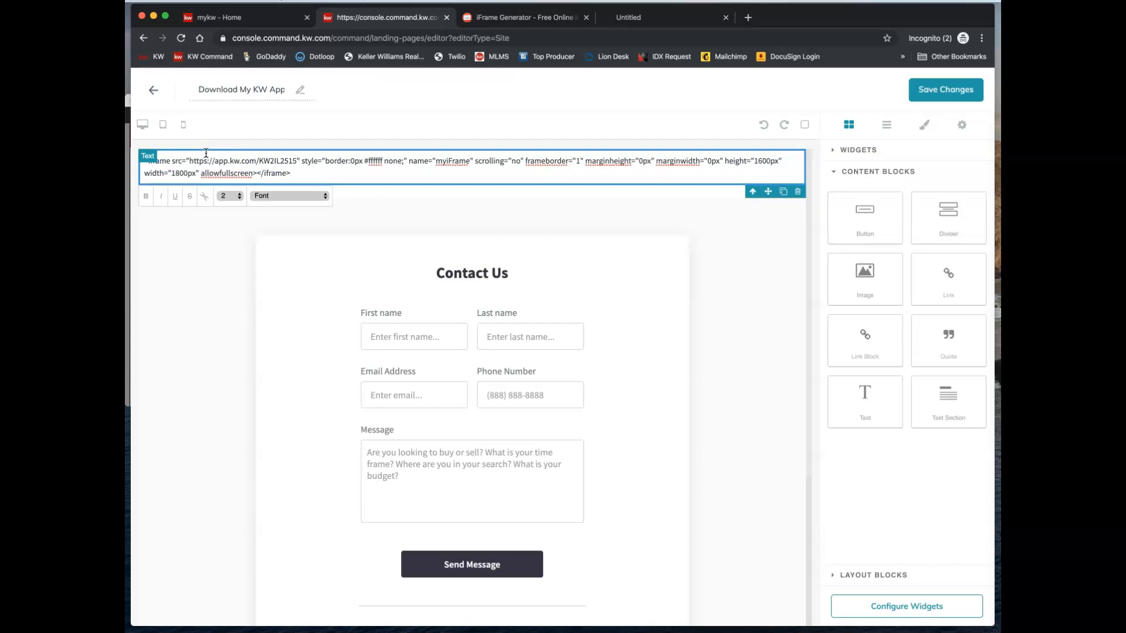
key(Return)
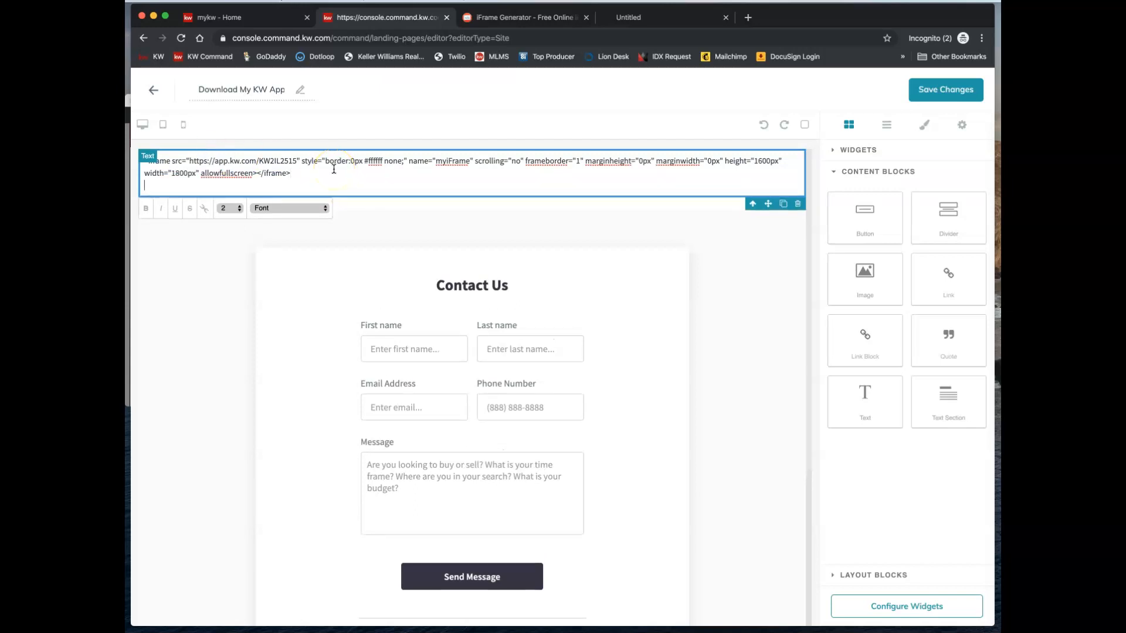
key(BackSpace)
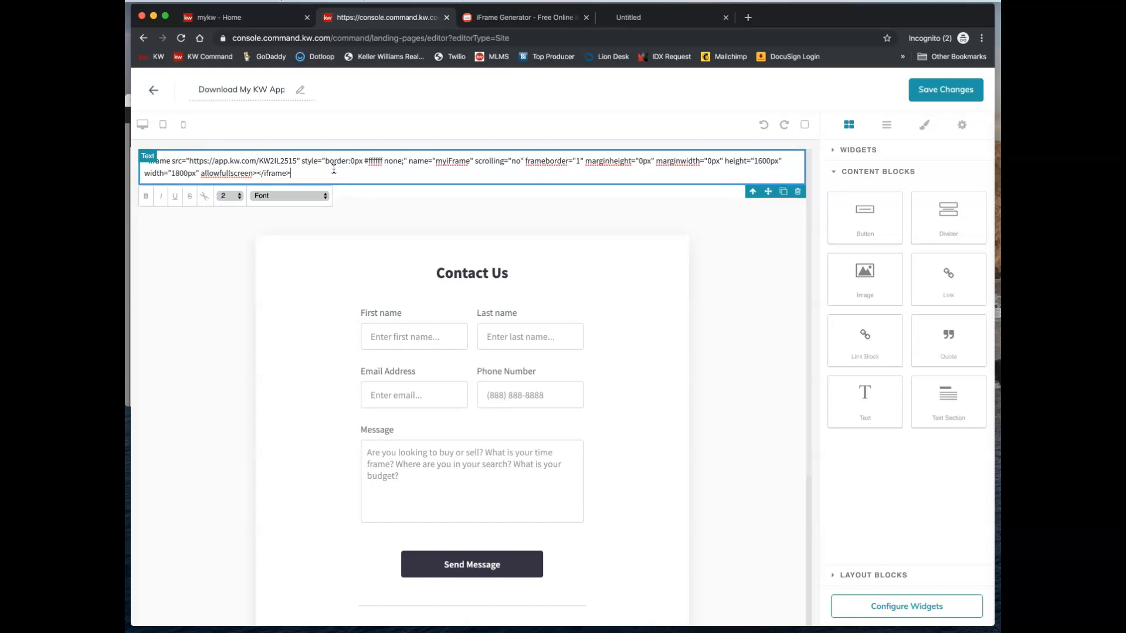
drag(302, 172, 146, 161)
double_click(226, 171)
click(226, 171)
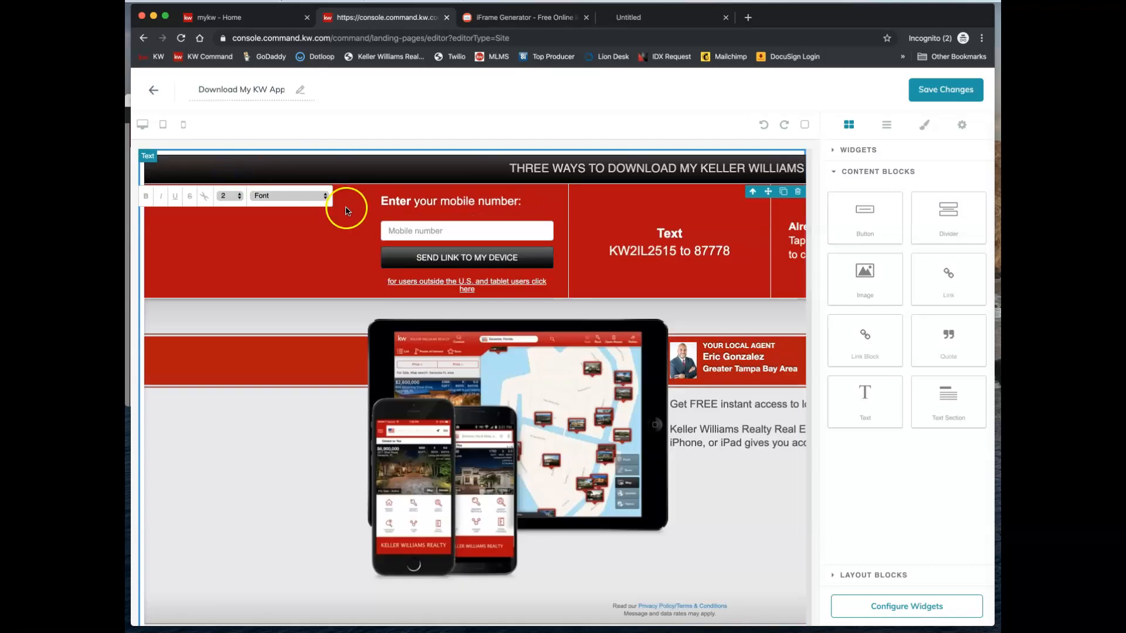
scroll(415, 268, down, 2)
scroll(415, 268, up, 2)
scroll(415, 268, down, 5)
scroll(415, 268, up, 5)
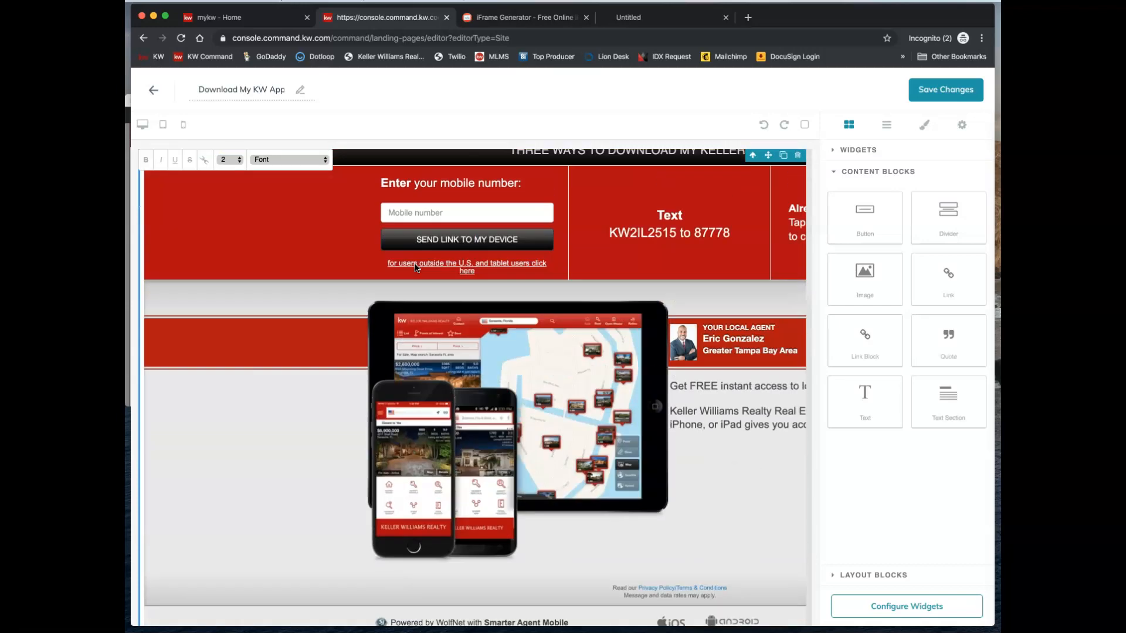
scroll(415, 268, down, 5)
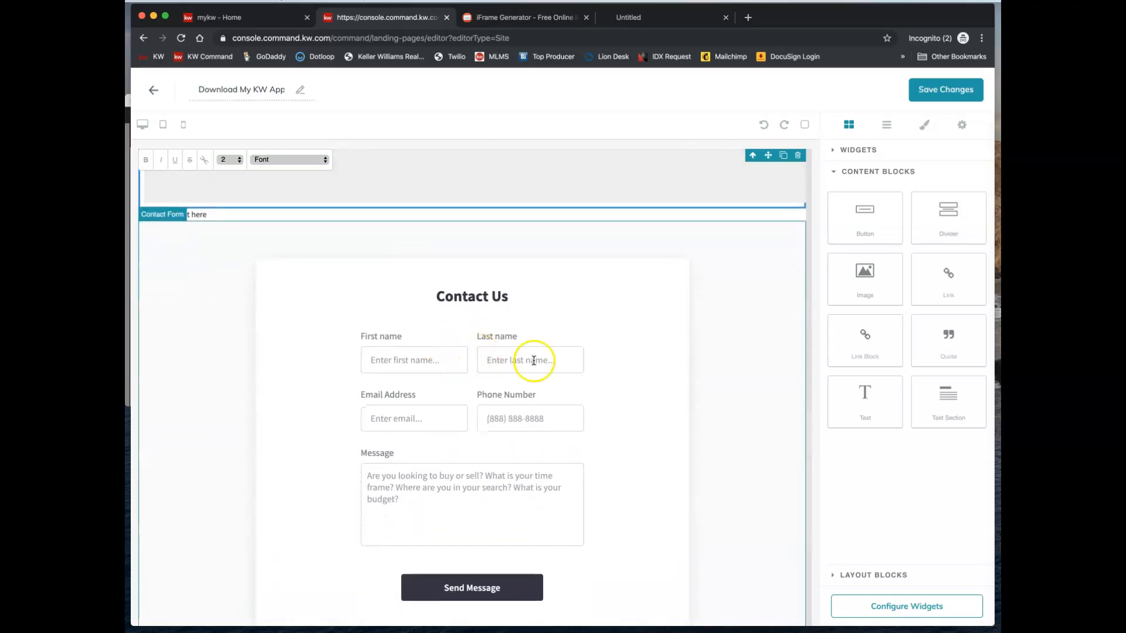
- Check the widgets to configure, then save the page and publish it as an agent site page
click(917, 608)
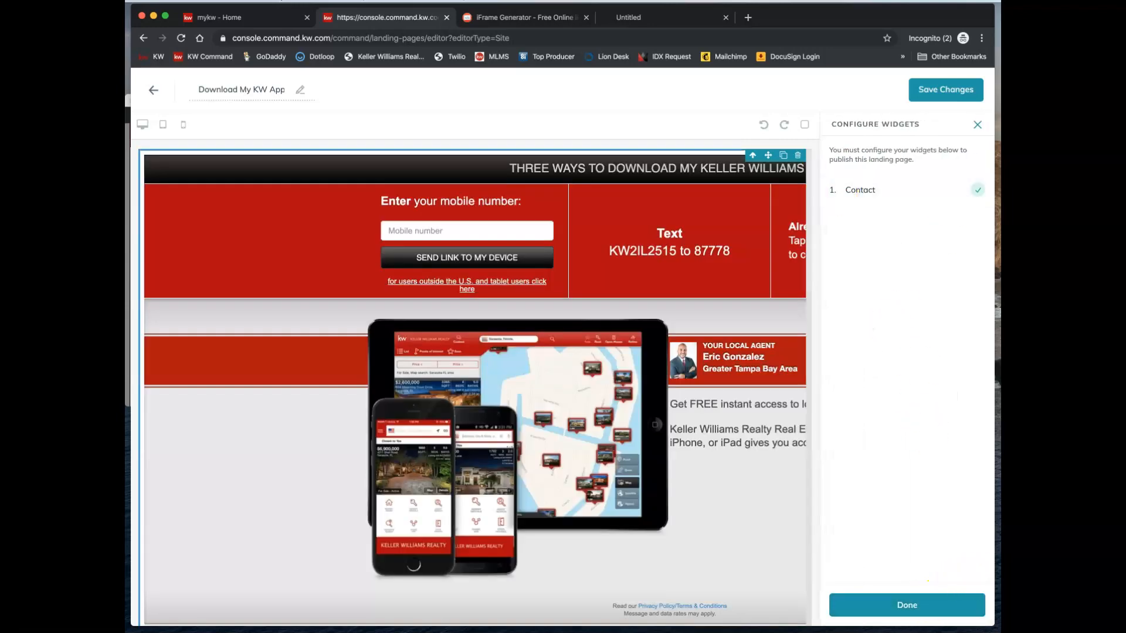
click(918, 608)
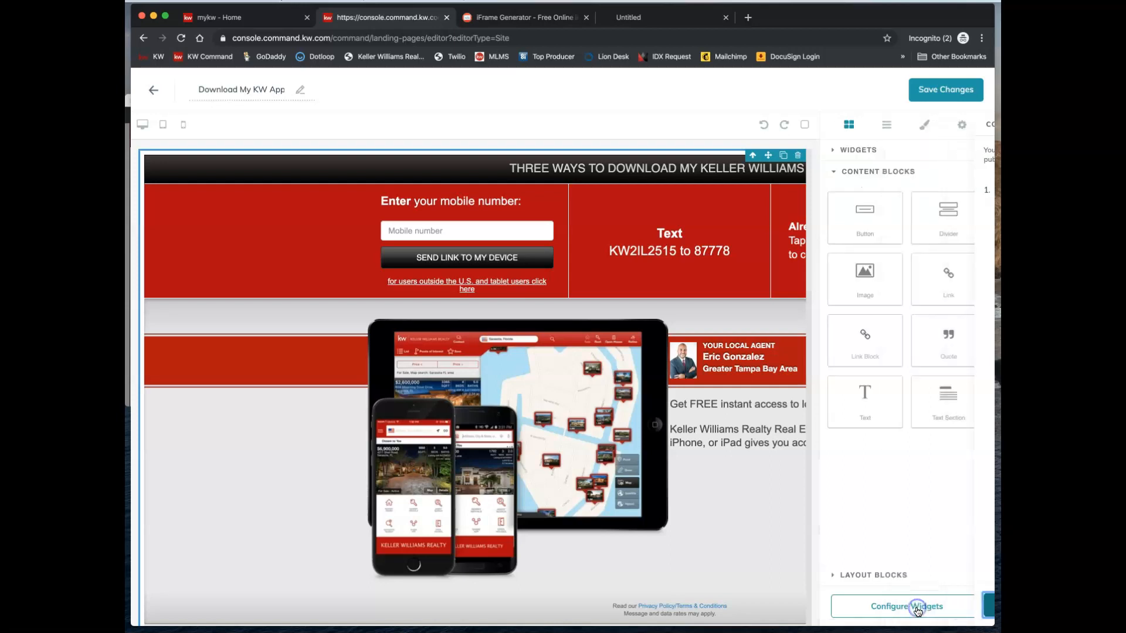
click(940, 90)
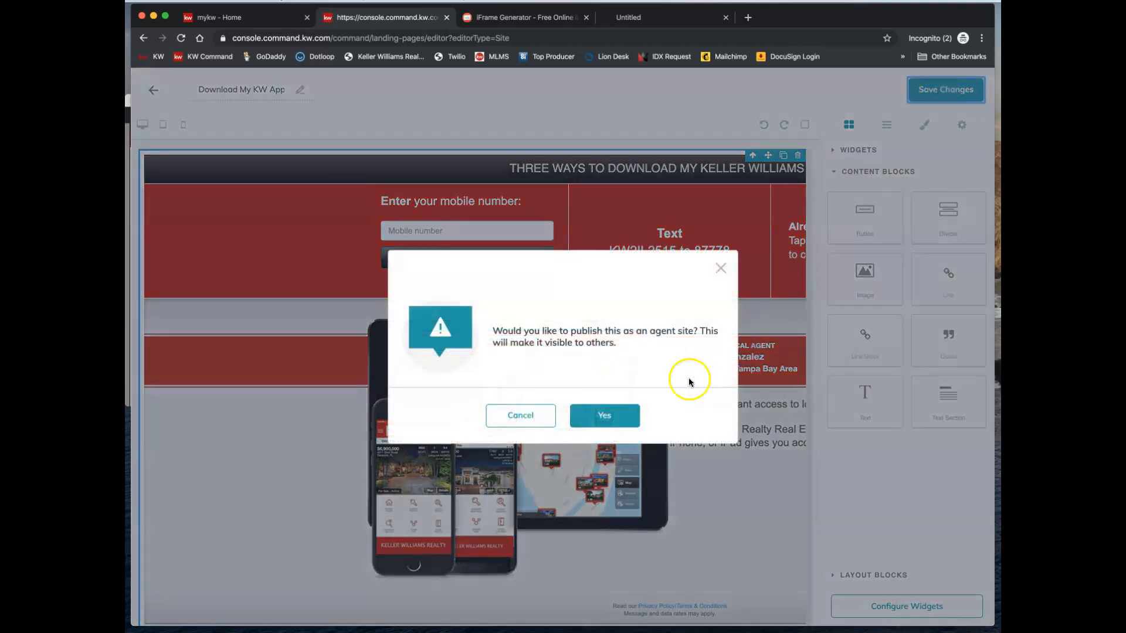
click(608, 417)
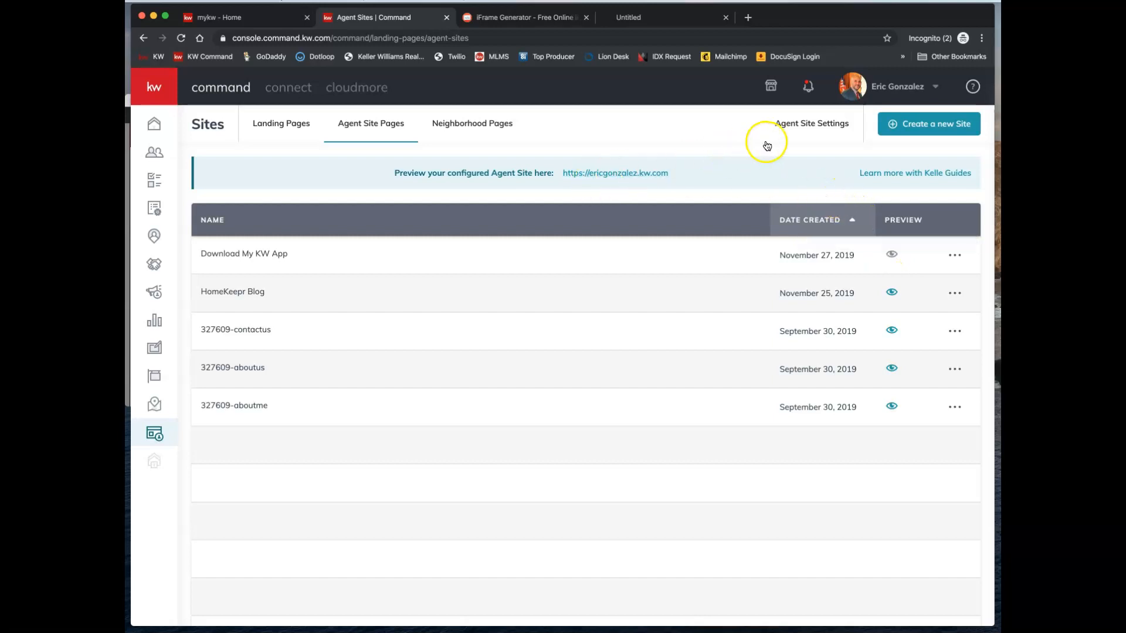
- Add a new navigation page in Agent Site Settings titled 'Download My KW App'
click(810, 133)
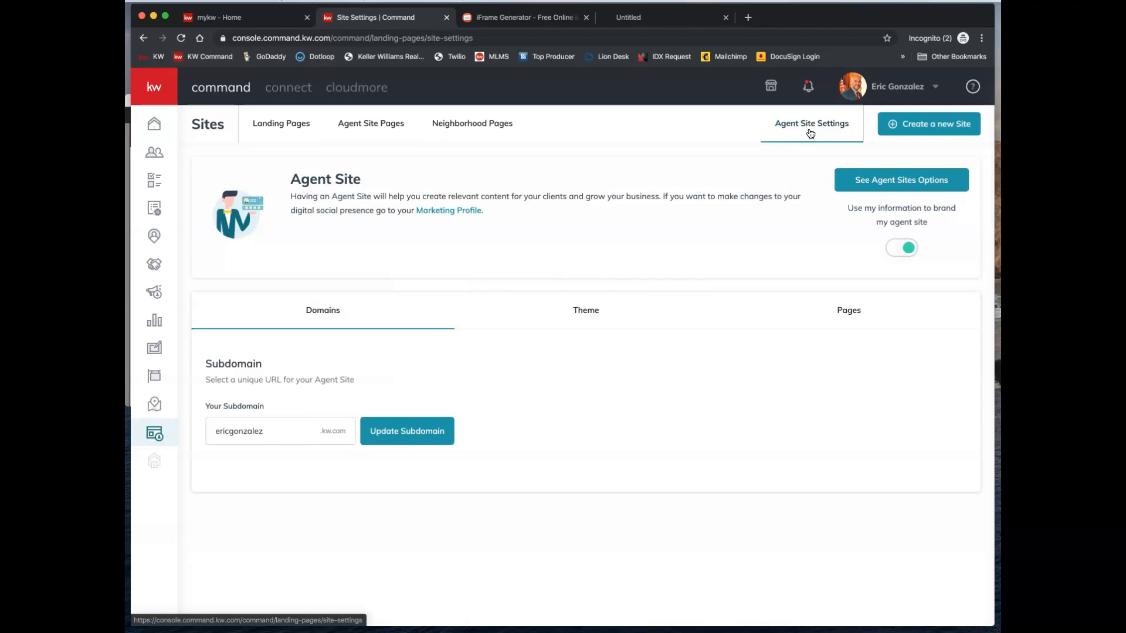
click(847, 317)
scroll(251, 541, down, 3)
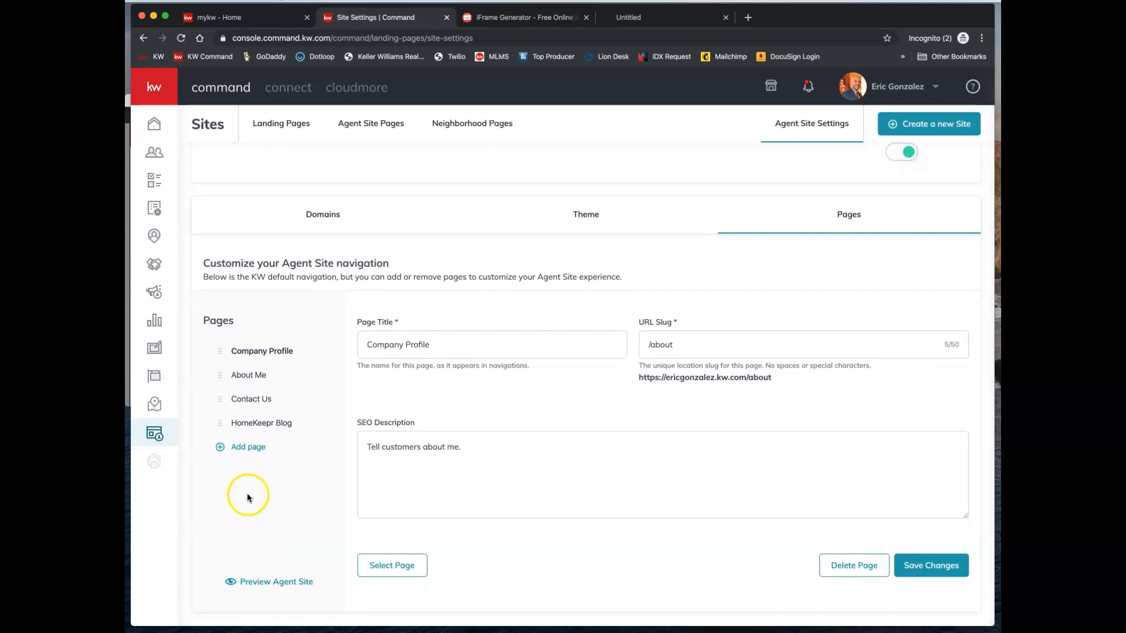
click(251, 450)
click(428, 352)
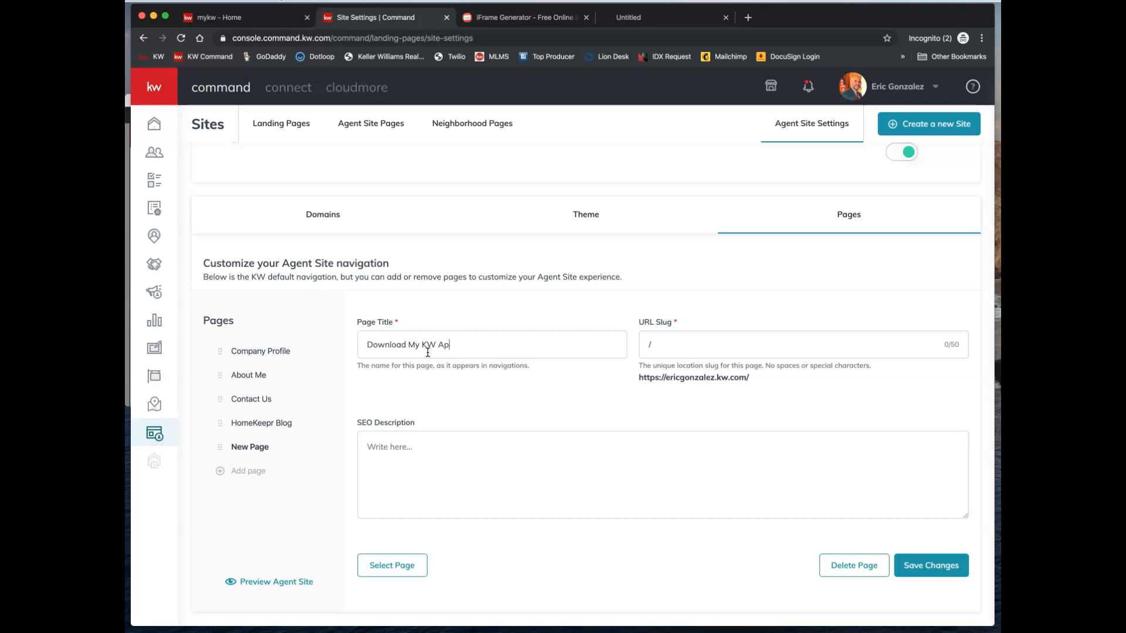
triple_click(391, 333)
key(super+c)
- Set the URL slug to /DownloadMyKWApp and begin the SEO description 'Real Estate Search'
click(688, 342)
key(super+v)
click(719, 343)
click(707, 344)
key(BackSpace)
key(BackSpace)
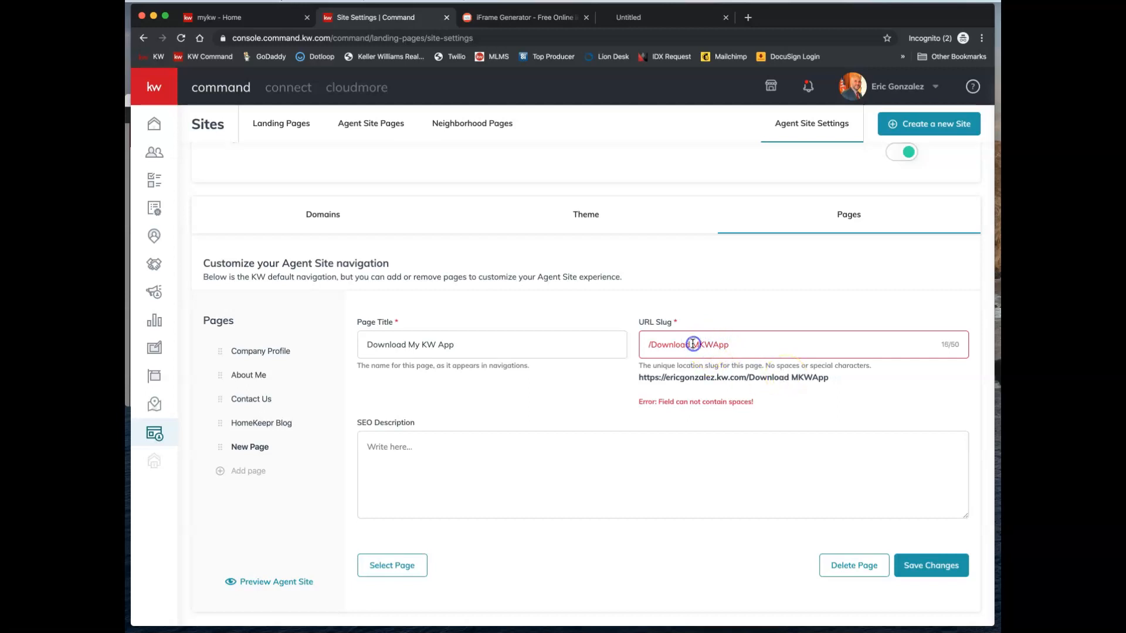
key(BackSpace)
click(699, 344)
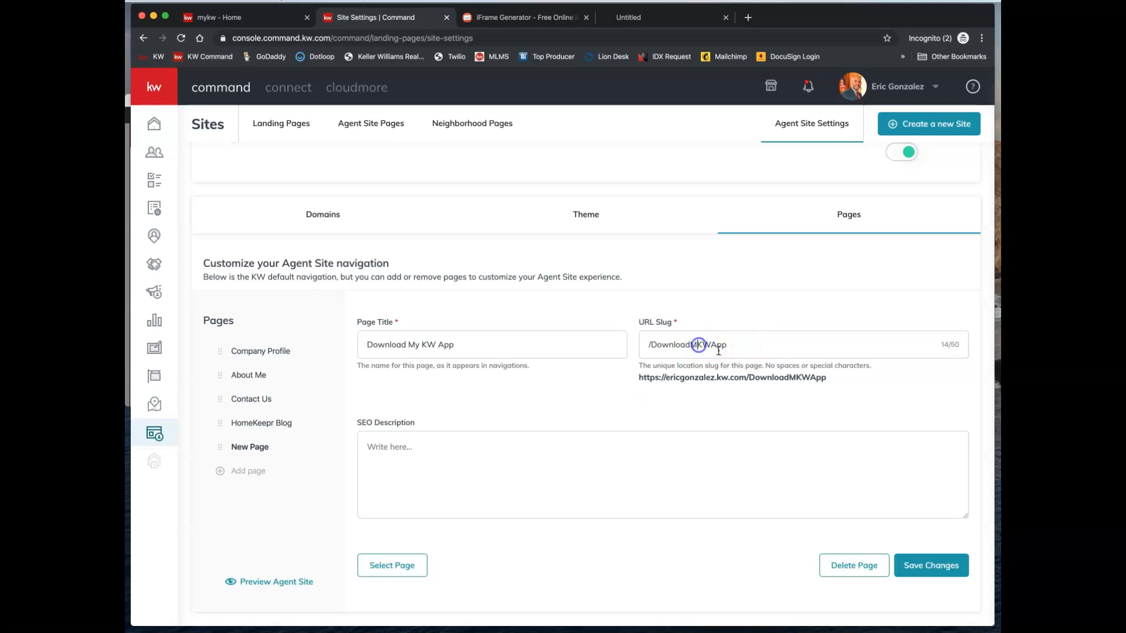
text(y)
click(780, 342)
click(660, 456)
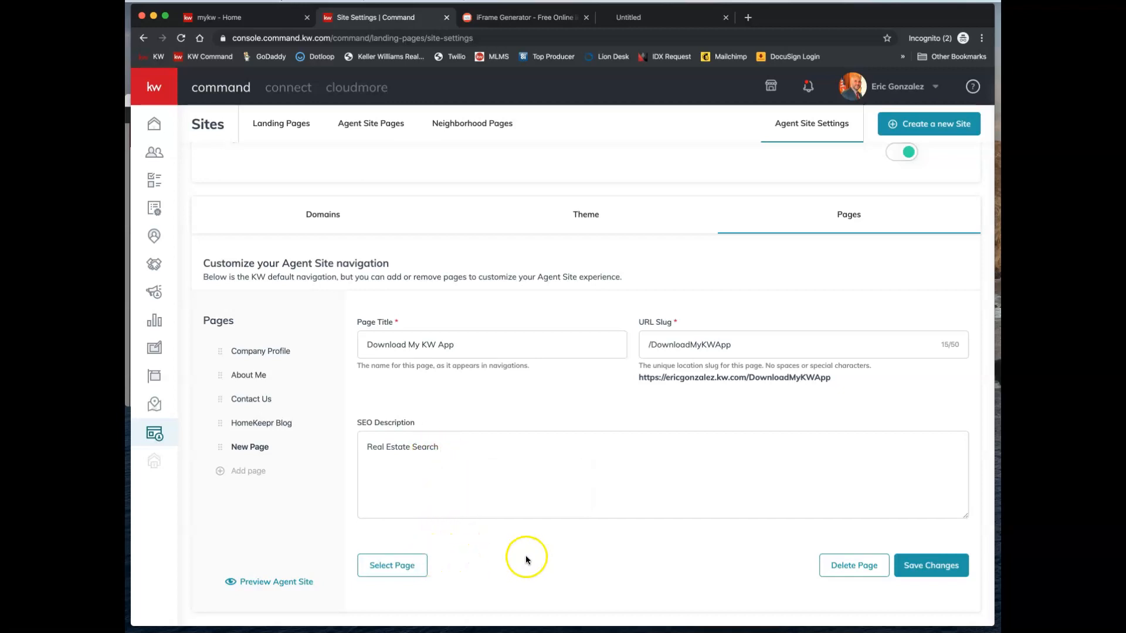
- Link the navigation entry to the 'Download My KW App' page and save the navigation
click(413, 567)
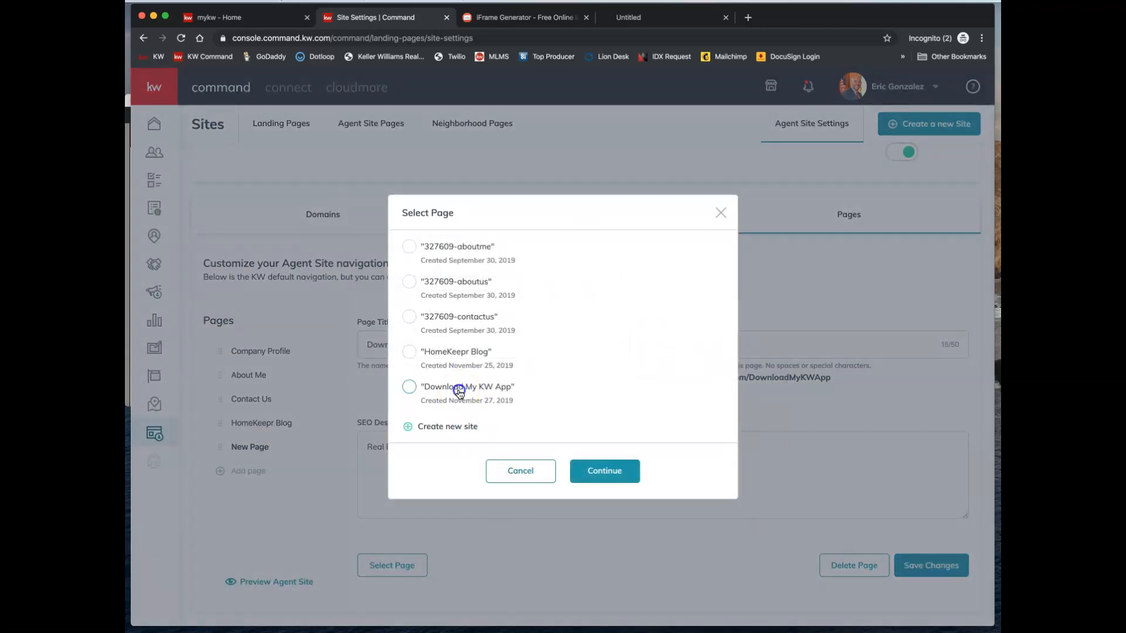
click(604, 471)
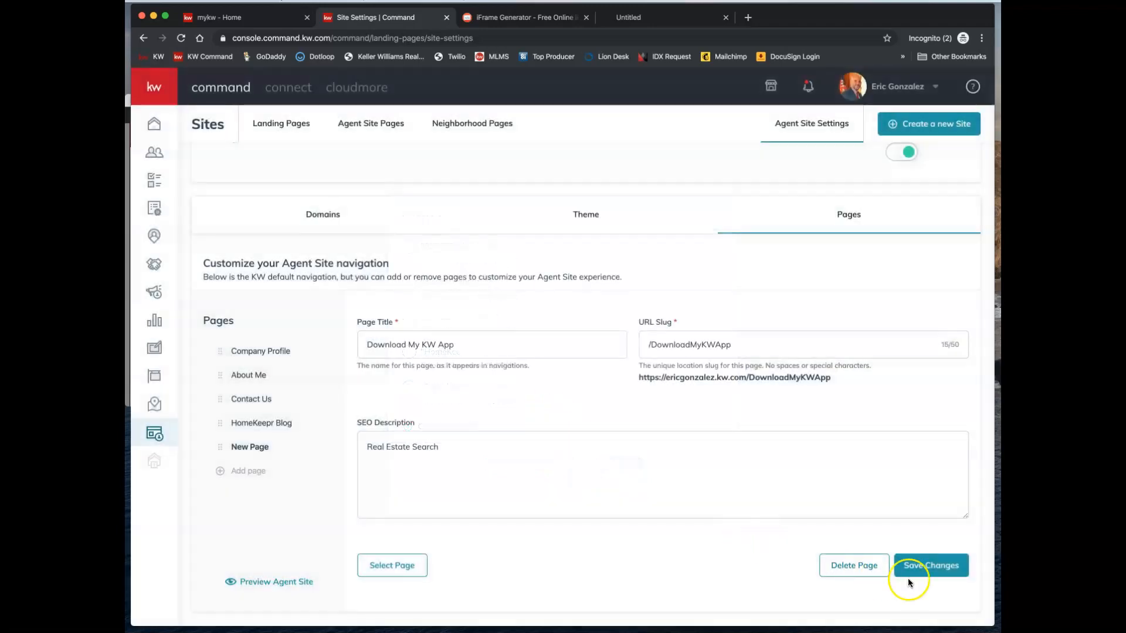
click(925, 568)
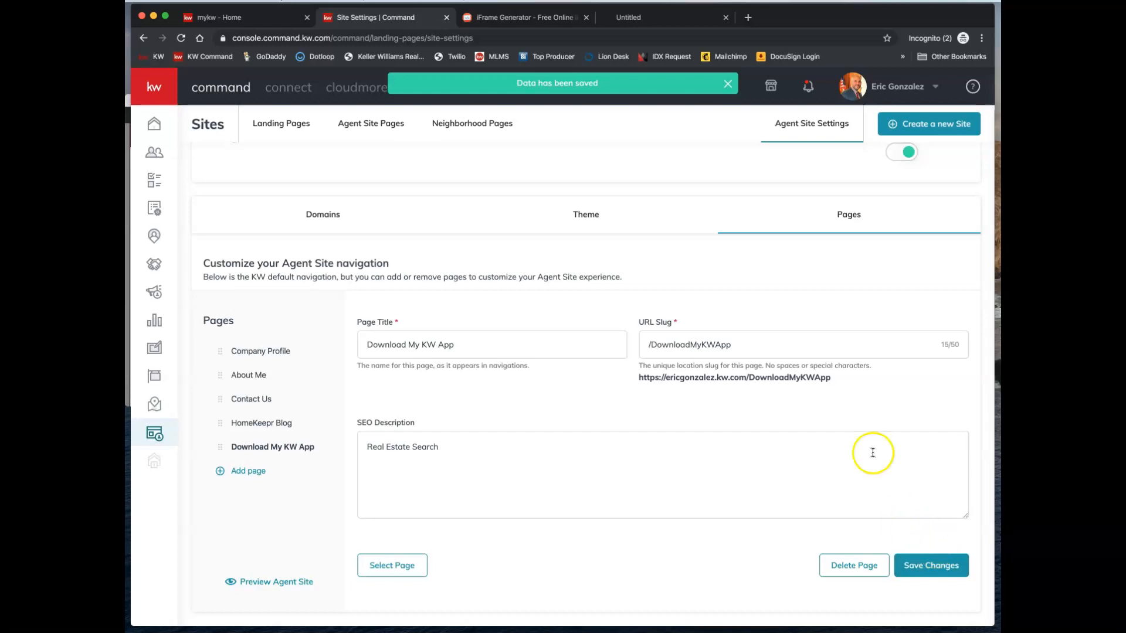
- Open the live agent site in a new tab from the Agent Site Pages preview link
click(378, 125)
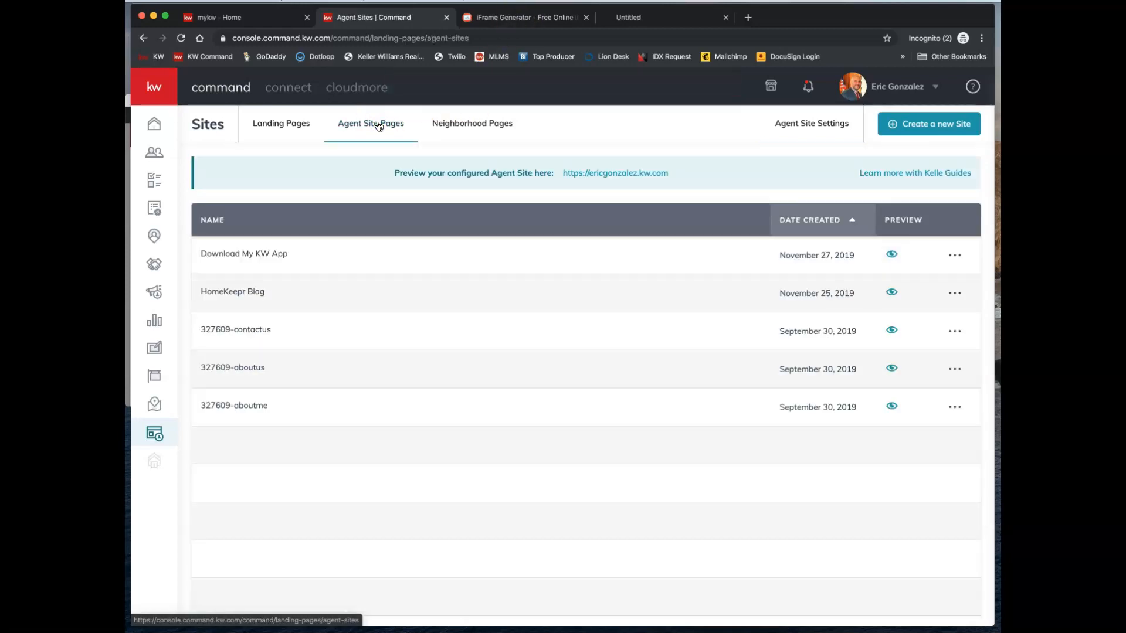
right_click(603, 171)
click(625, 176)
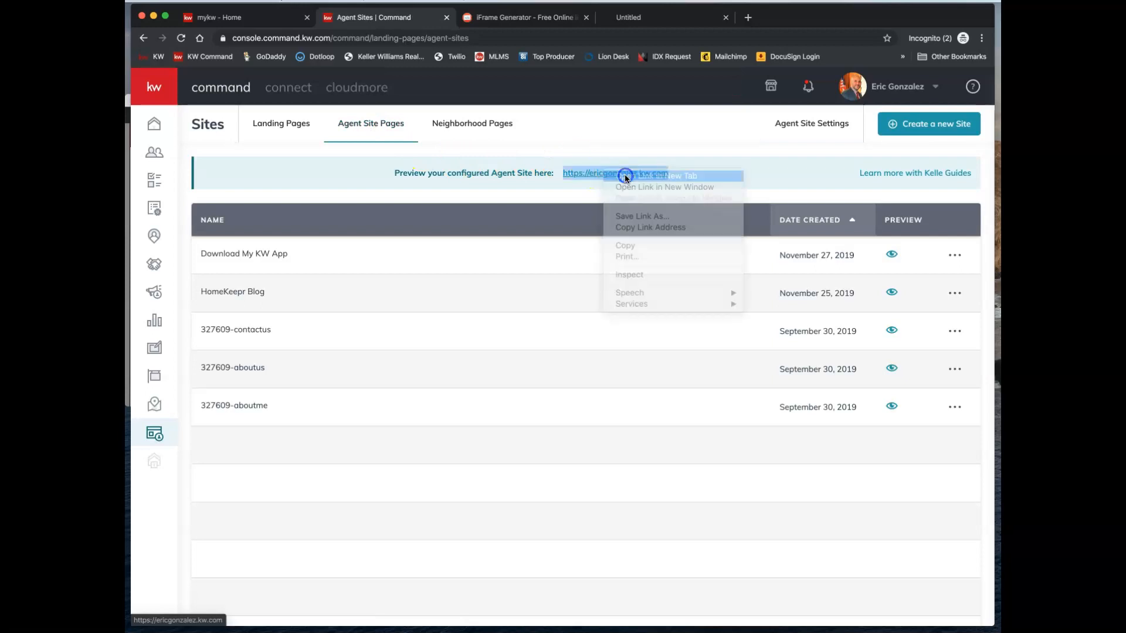
click(533, 19)
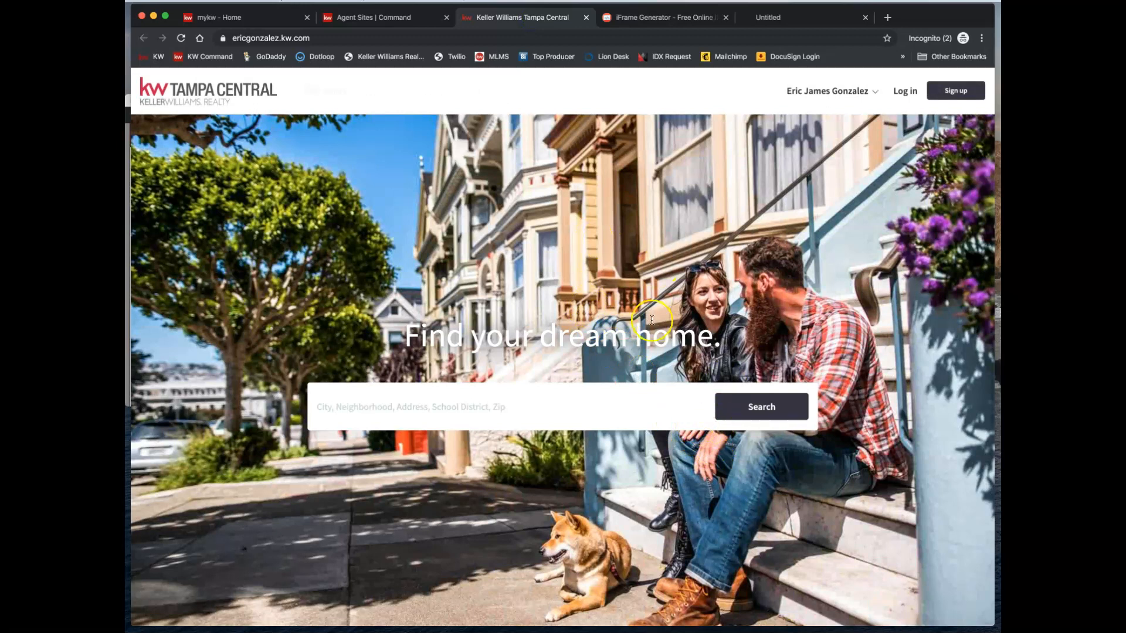
- Go to Download My KW App from the site menu and review its Contact Us form
click(823, 98)
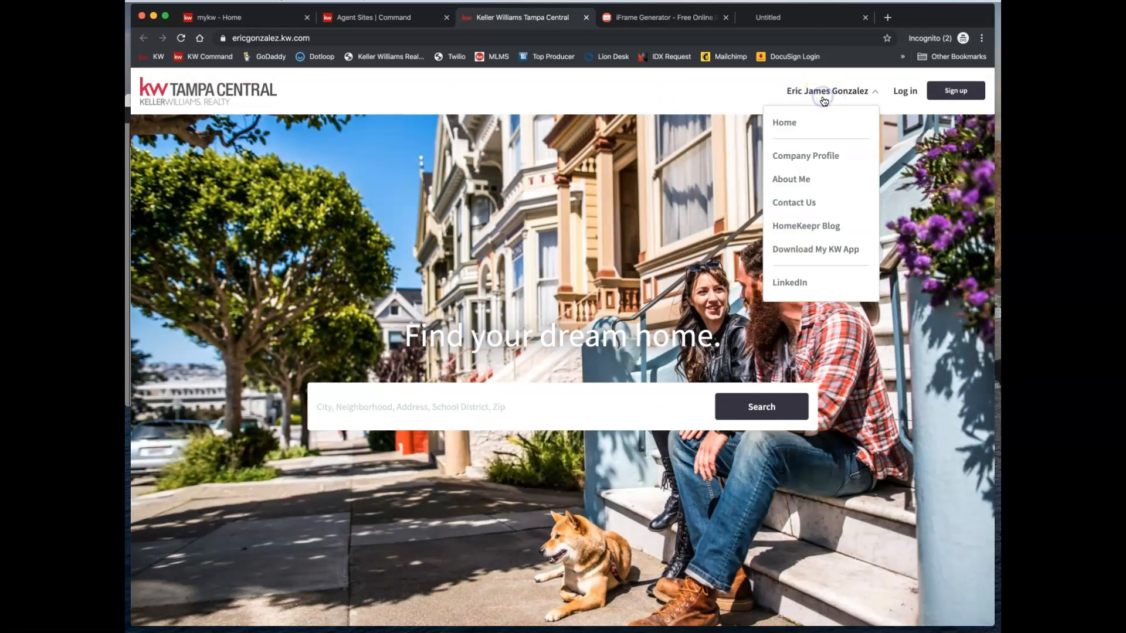
click(809, 253)
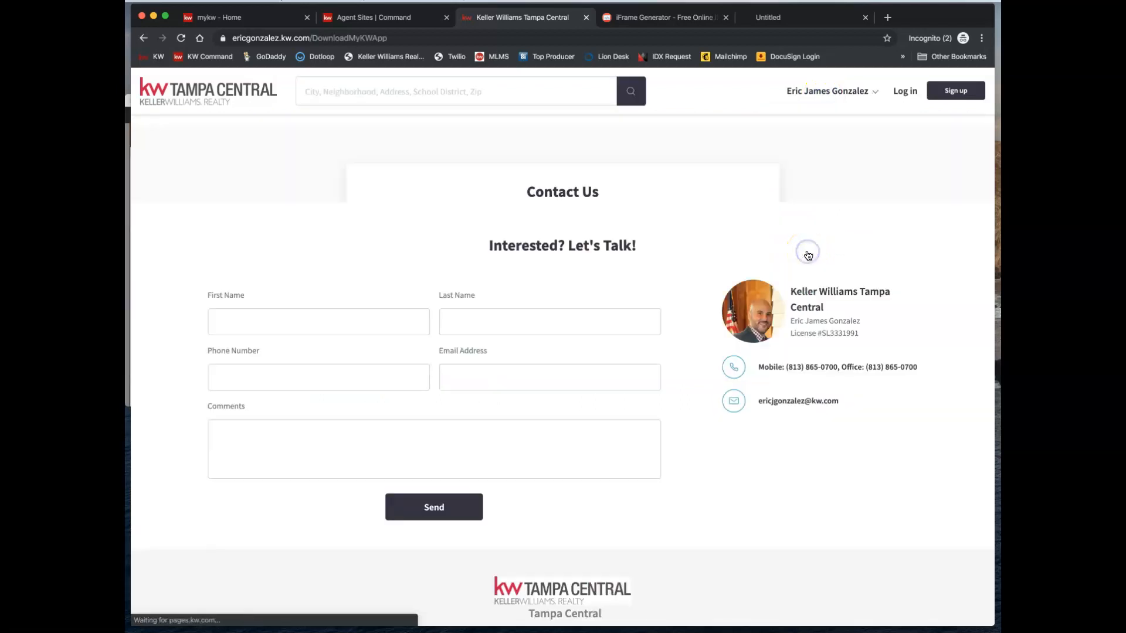
scroll(577, 187, down, 3)
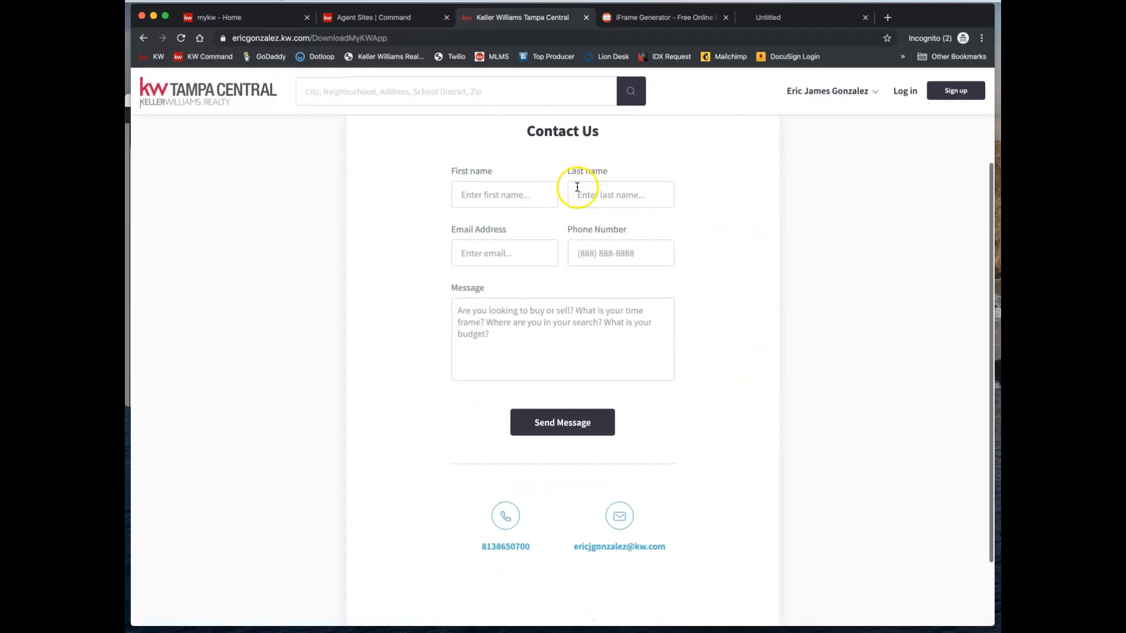
scroll(577, 189, up, 3)
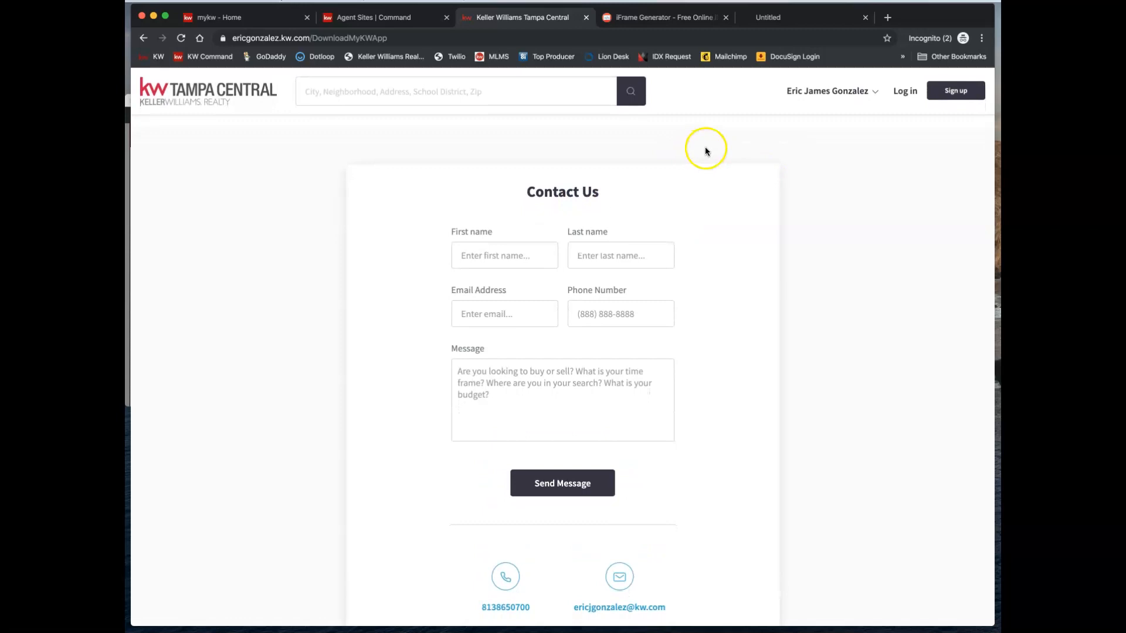
- Start editing the Download My KW App page and add an empty text section at its top
click(390, 19)
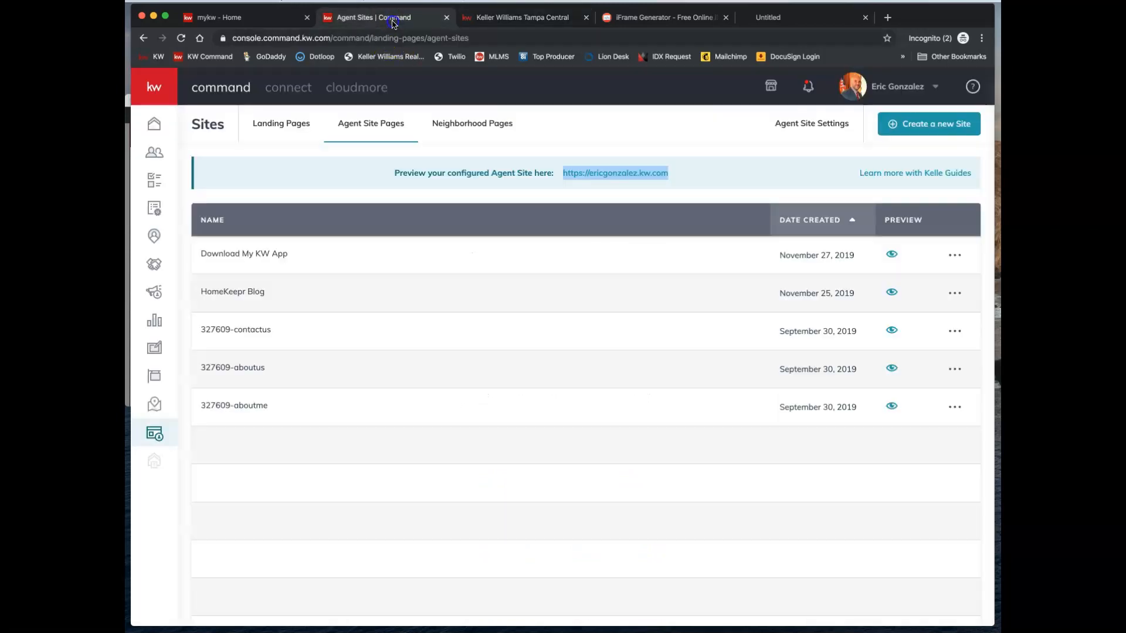
click(955, 255)
click(870, 280)
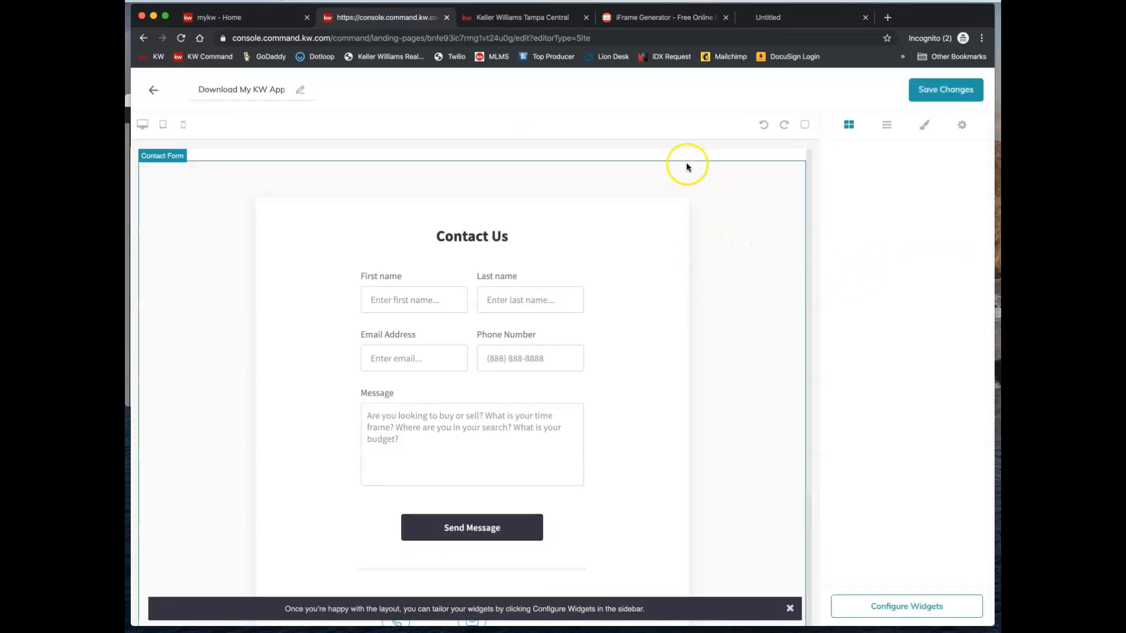
double_click(677, 156)
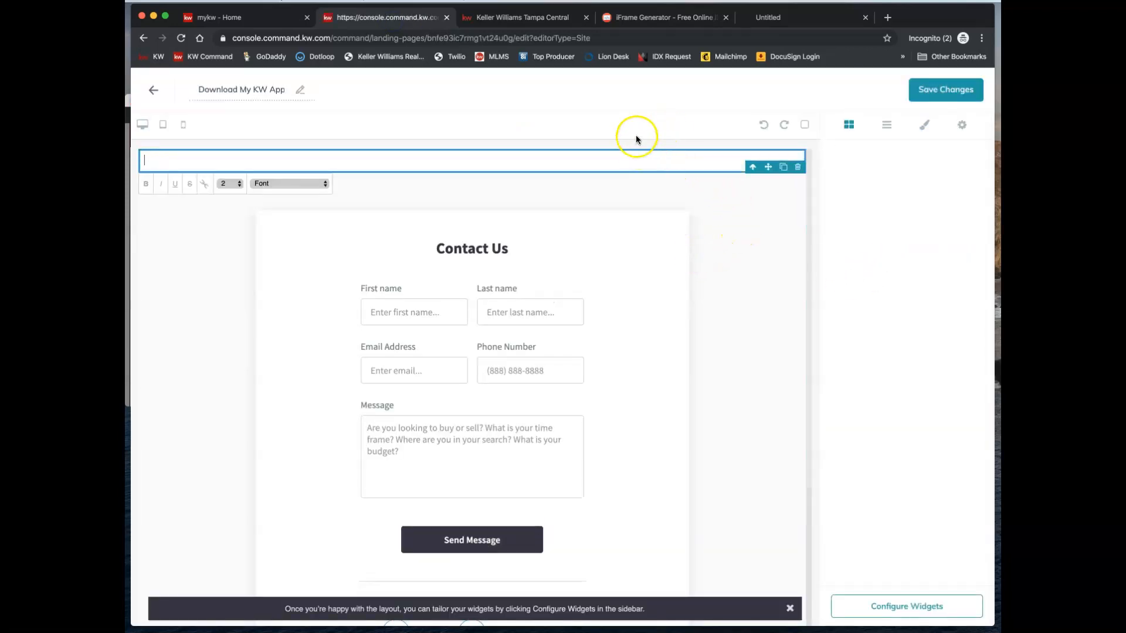
- Paste the generated KW app iframe code into the section, then save and publish the page
click(522, 17)
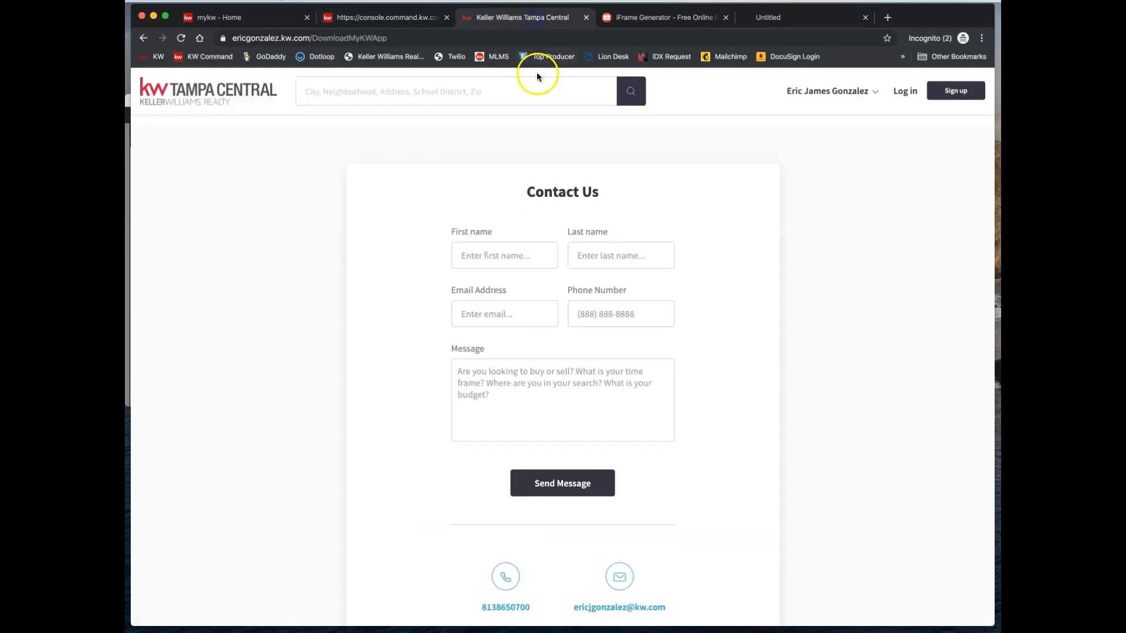
click(656, 16)
click(648, 437)
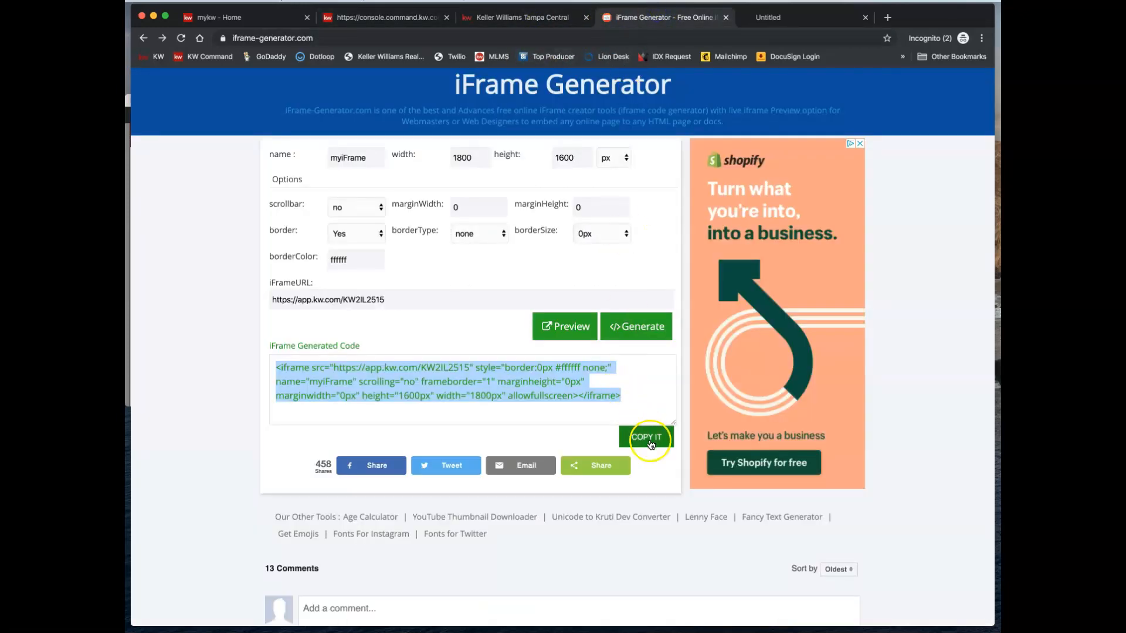
click(390, 18)
double_click(232, 166)
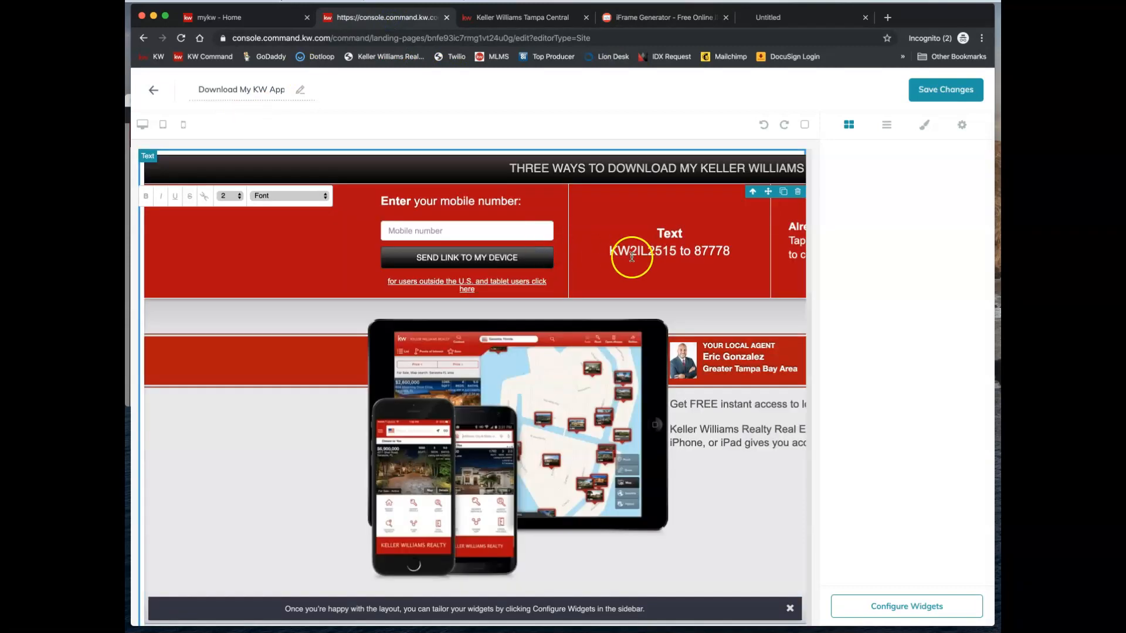
click(946, 90)
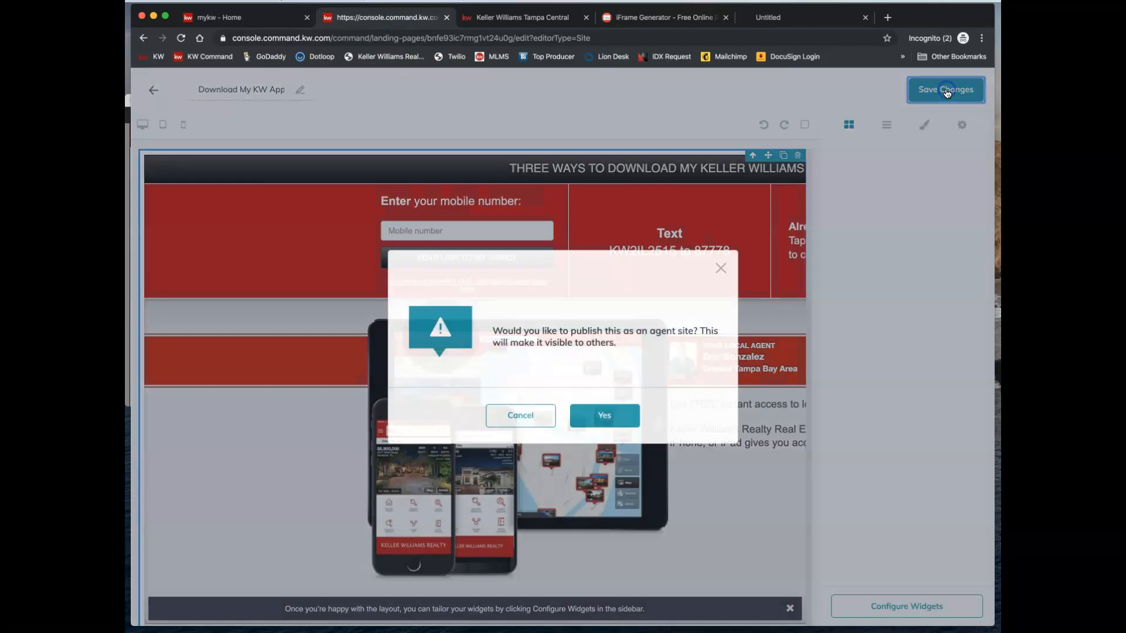
click(607, 415)
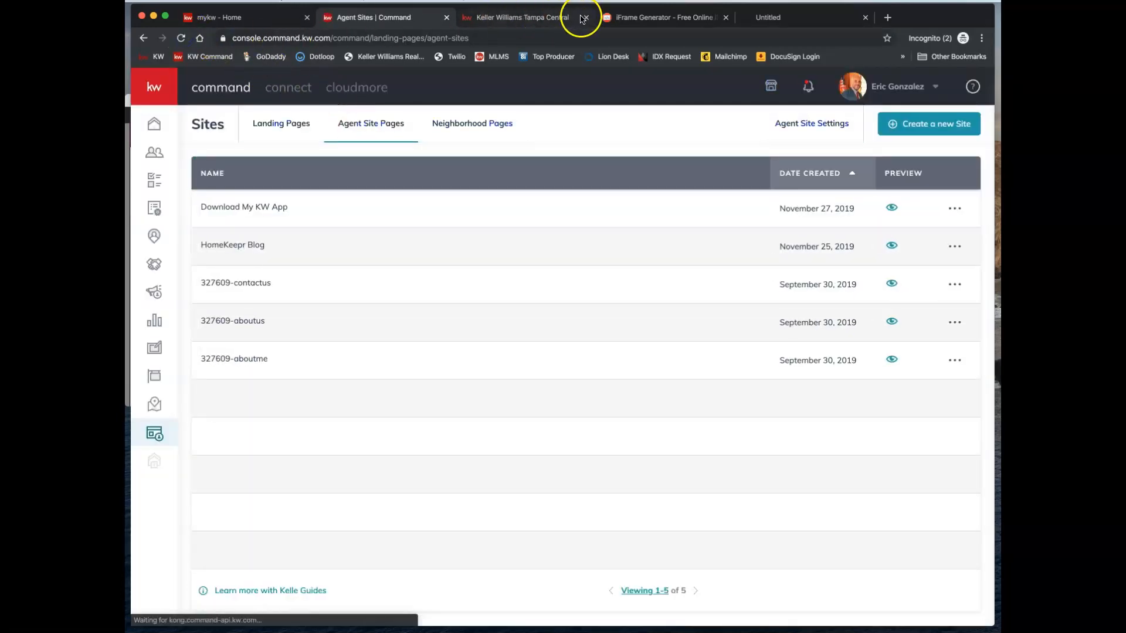
- Replace the outdated agent website tab by reopening the site preview link in a new tab
click(586, 17)
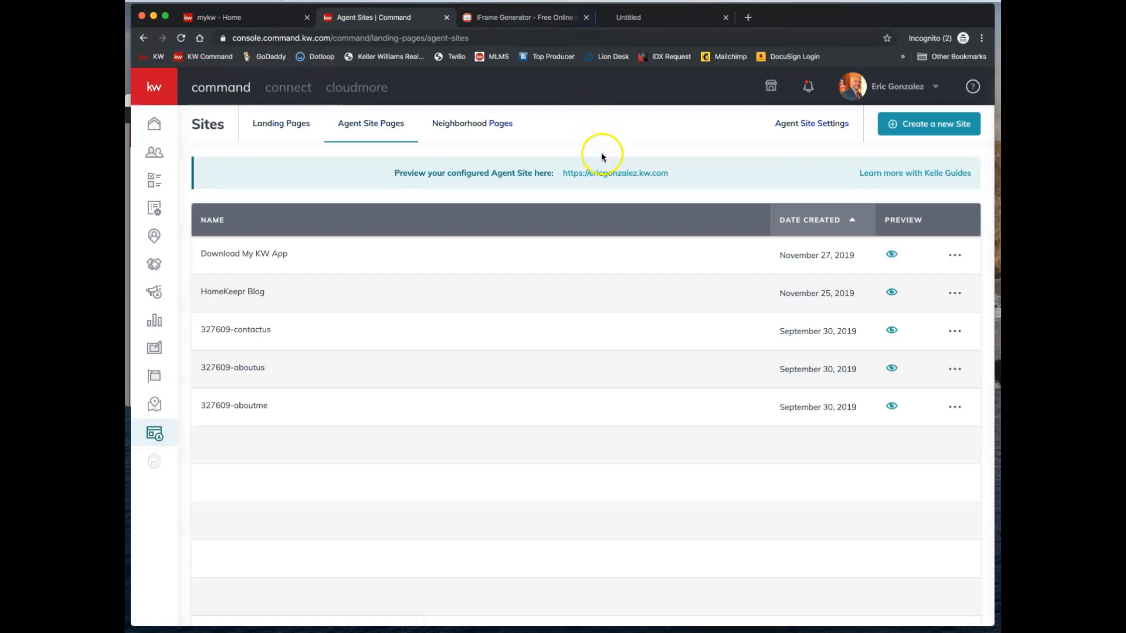
right_click(612, 174)
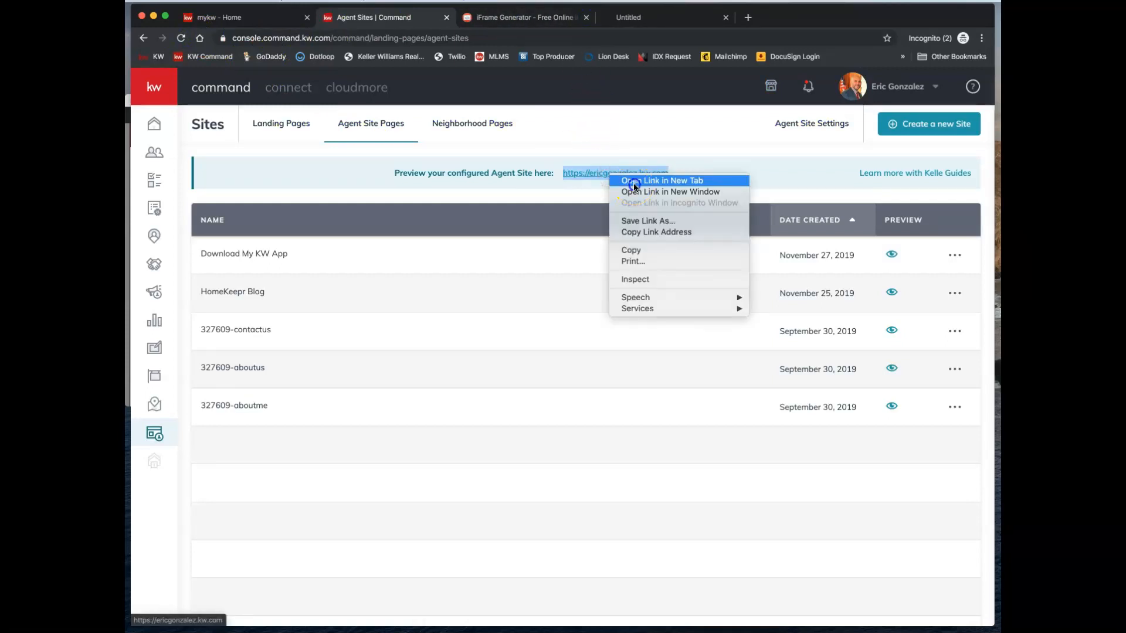
click(634, 181)
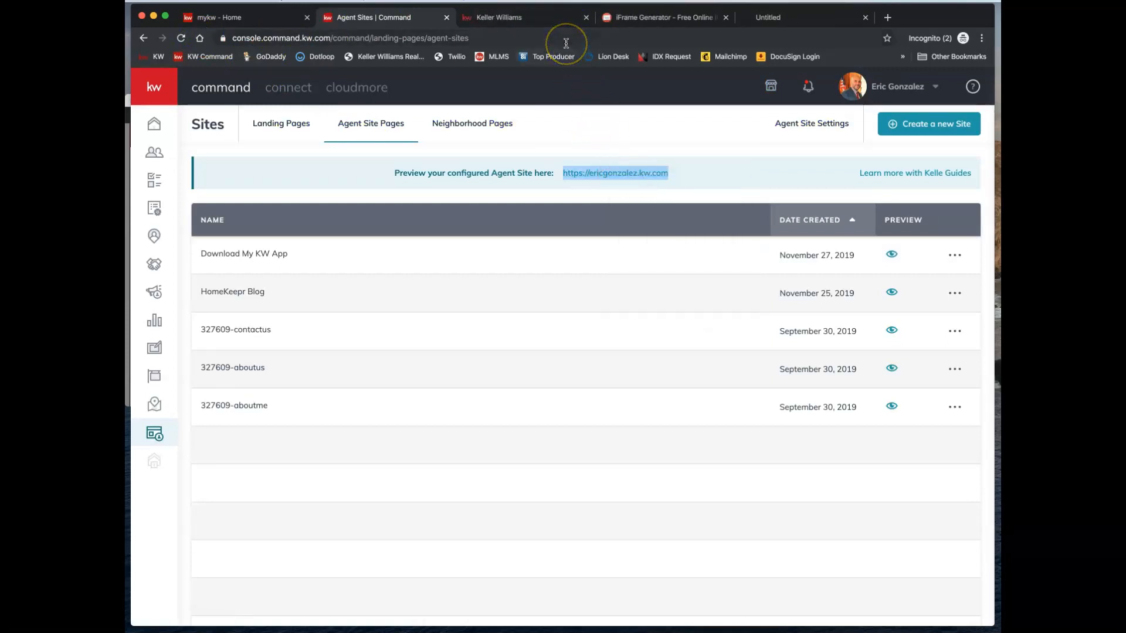
click(552, 17)
- Go to Download My KW App from the site menu and check the embedded three-option download panel
click(838, 91)
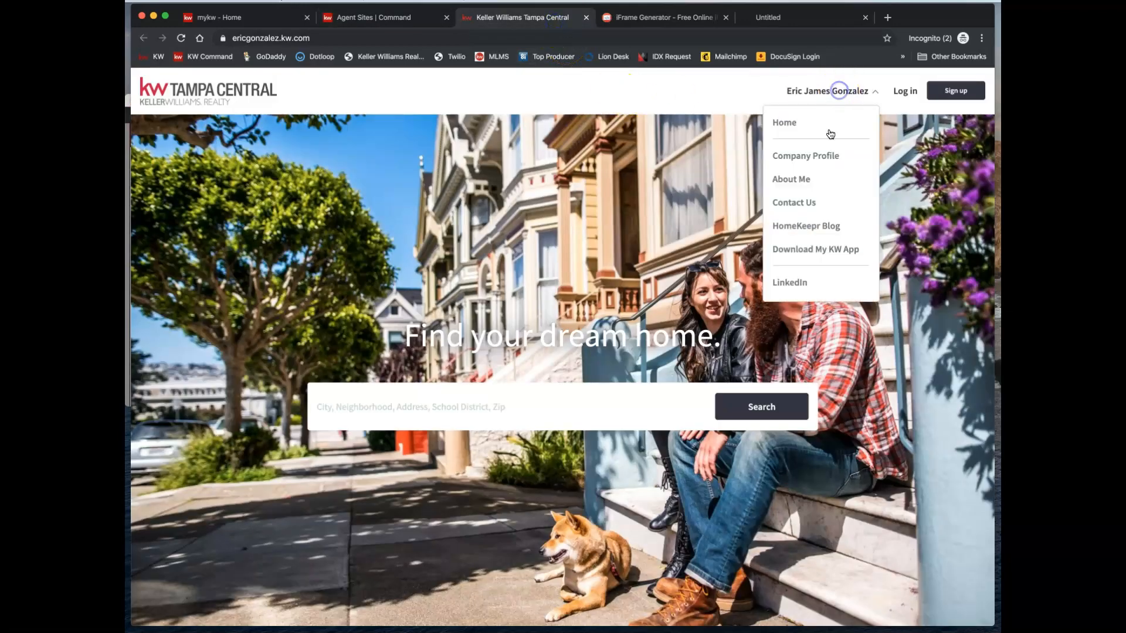
click(807, 255)
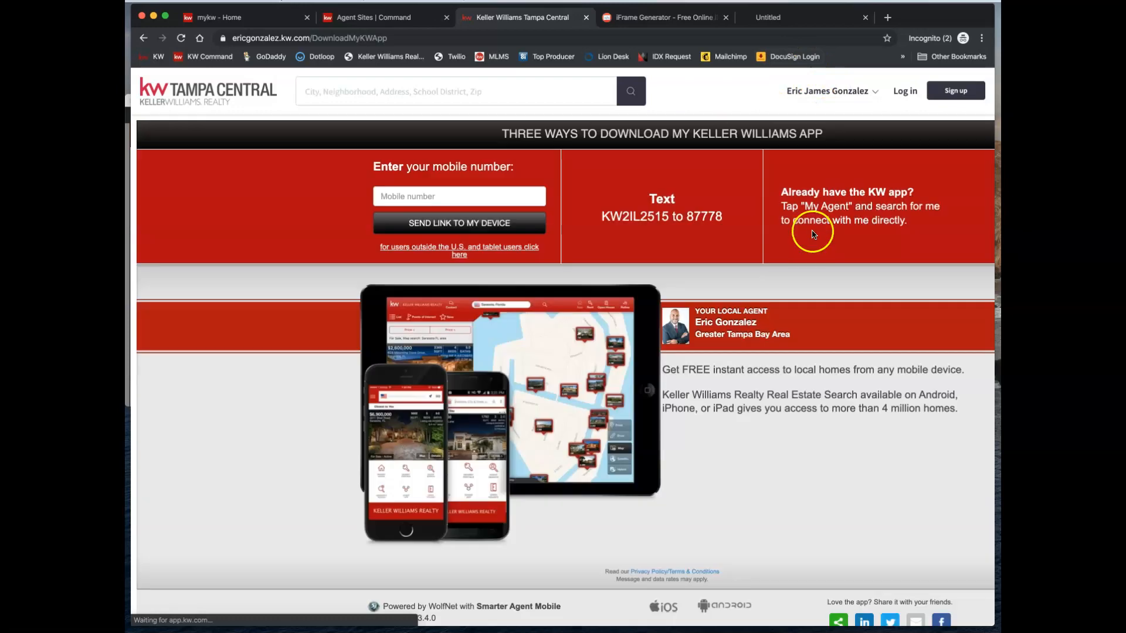
scroll(786, 229, down, 4)
scroll(776, 229, up, 3)
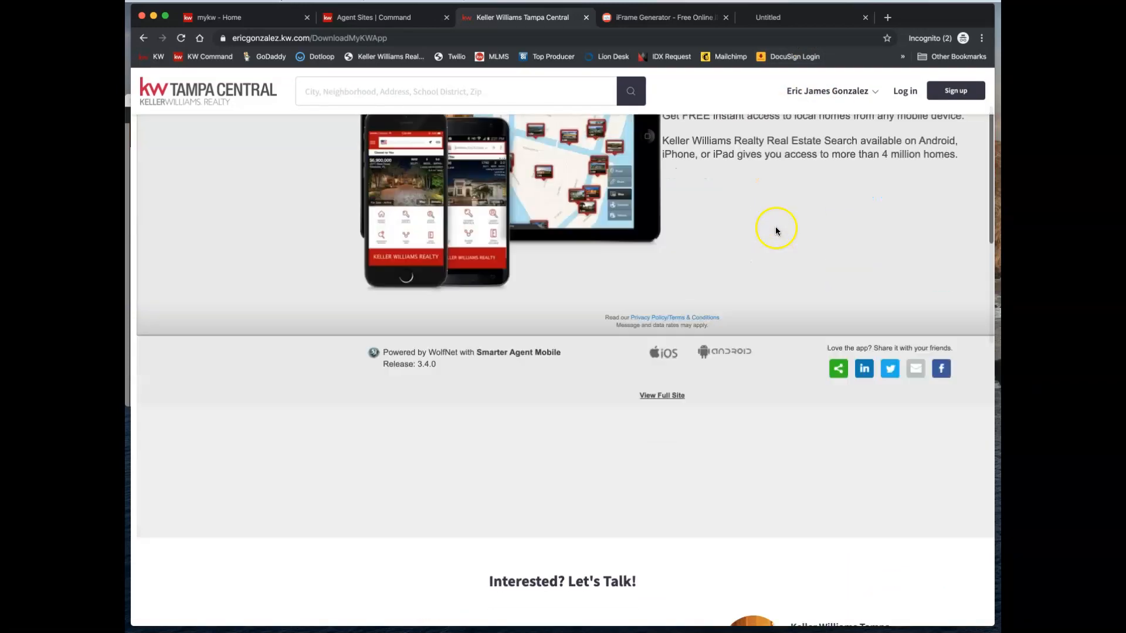
scroll(775, 230, up, 1)
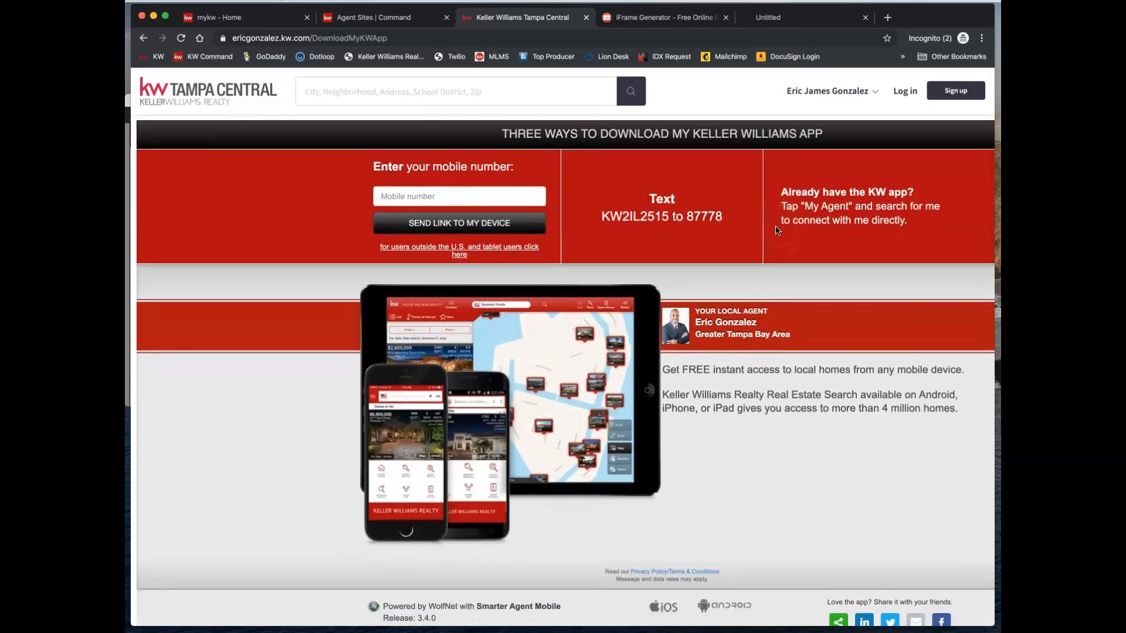